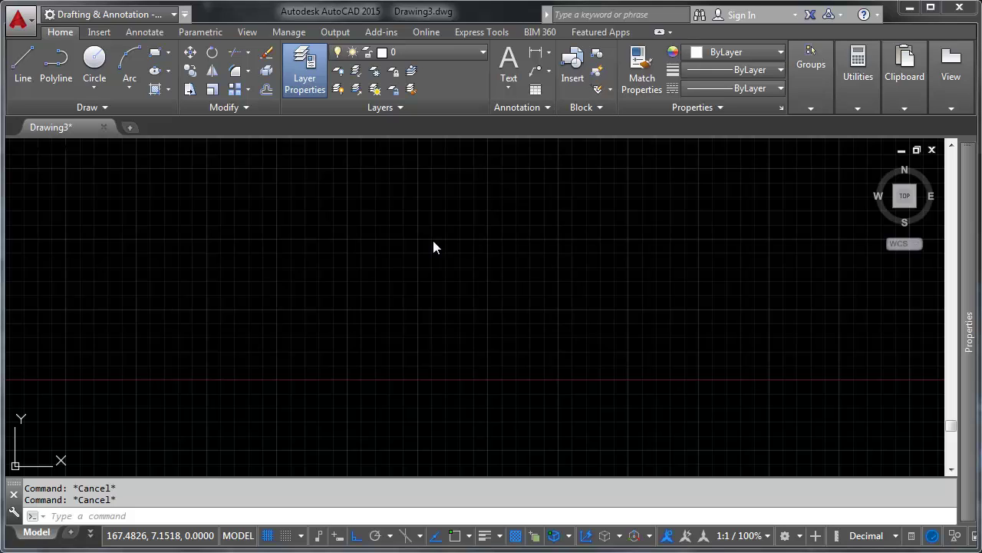
- Start single-line text at a picked point with height 3 and 0° rotation
left_click(510, 91)
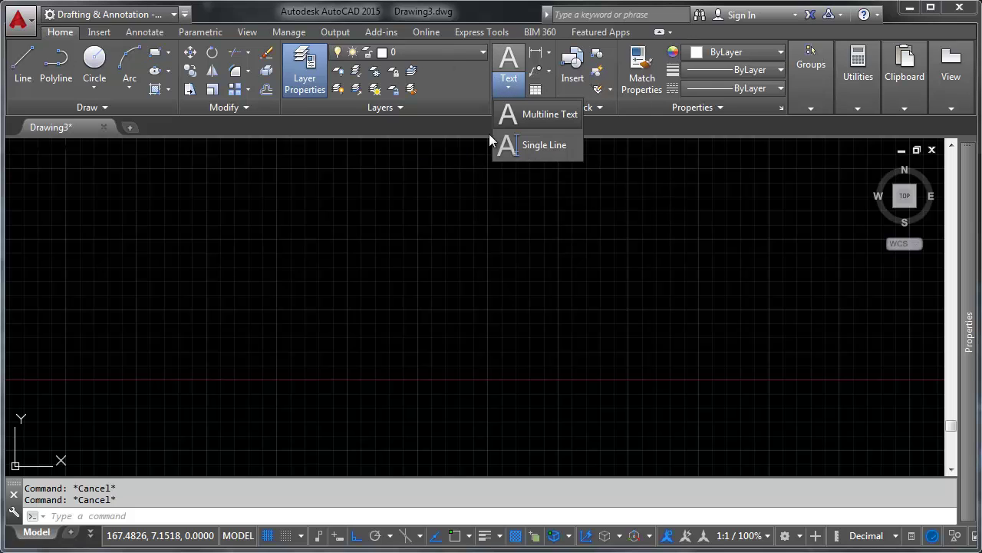
left_click(546, 145)
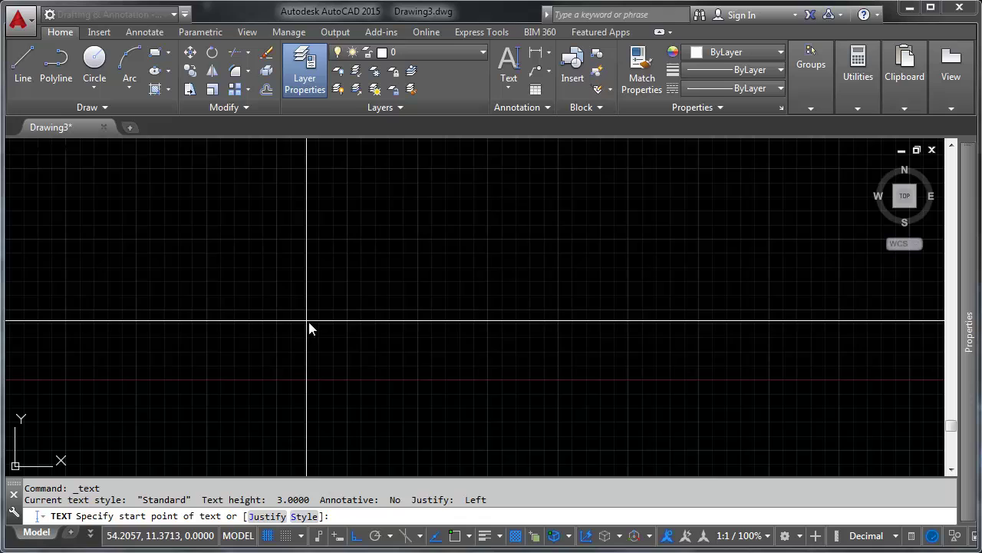
left_click(253, 319)
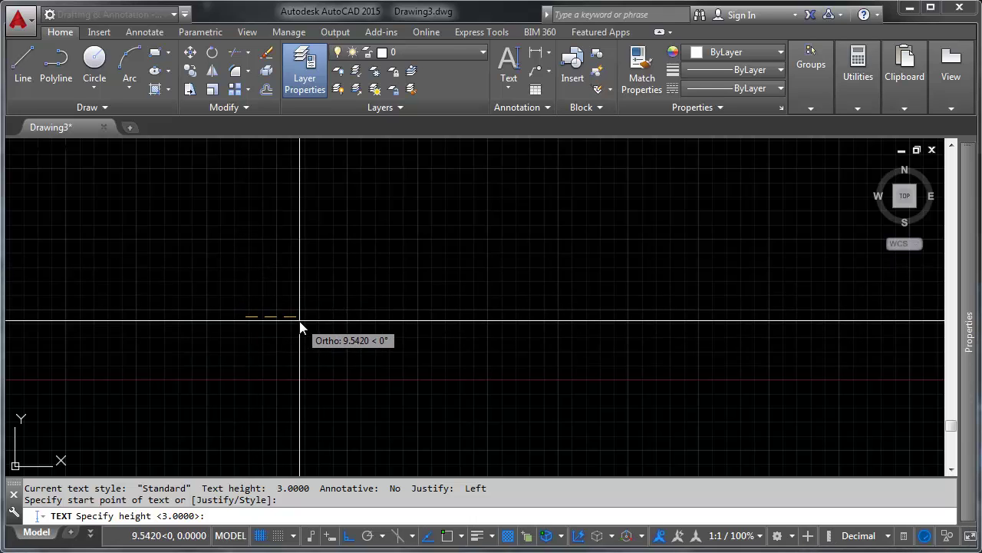
type("3")
key("Return")
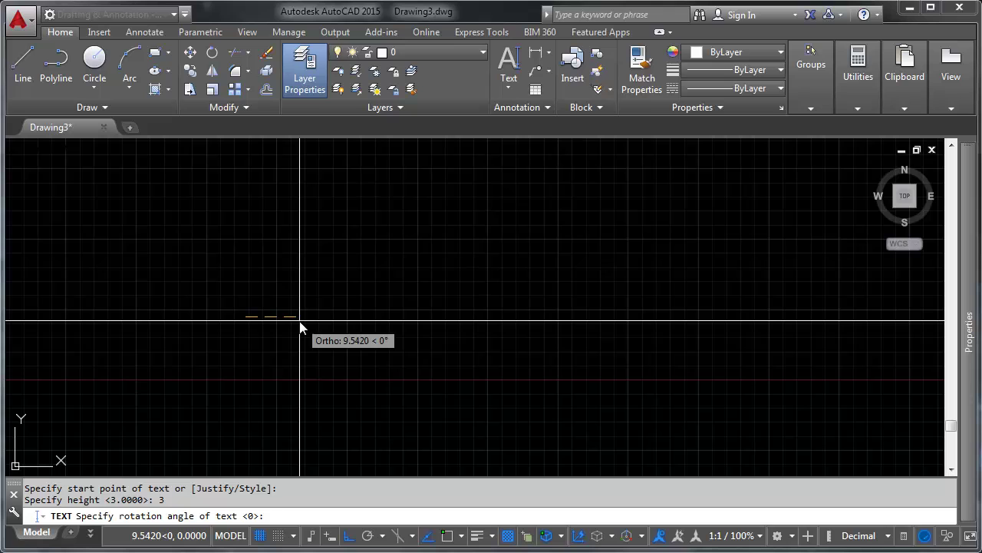
key("F8")
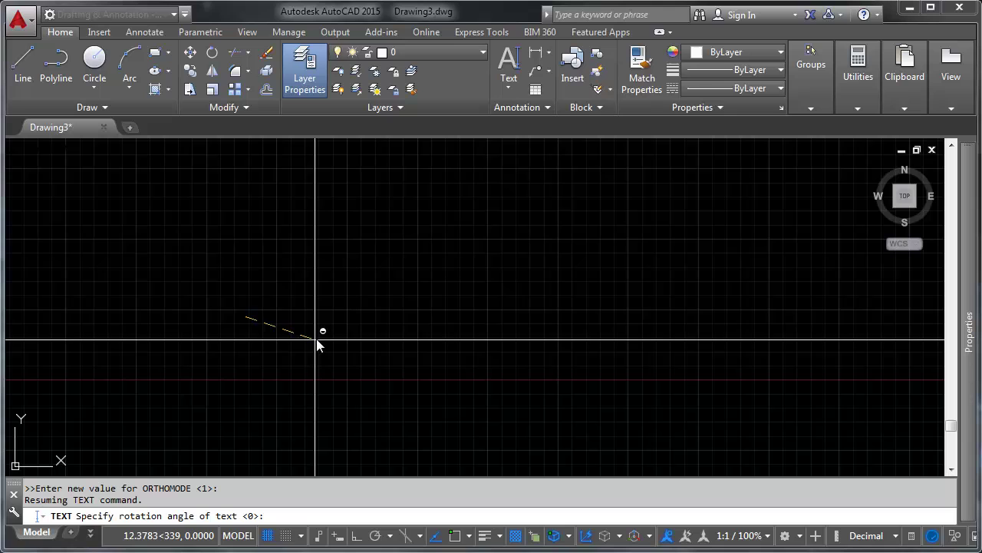
key("shift")
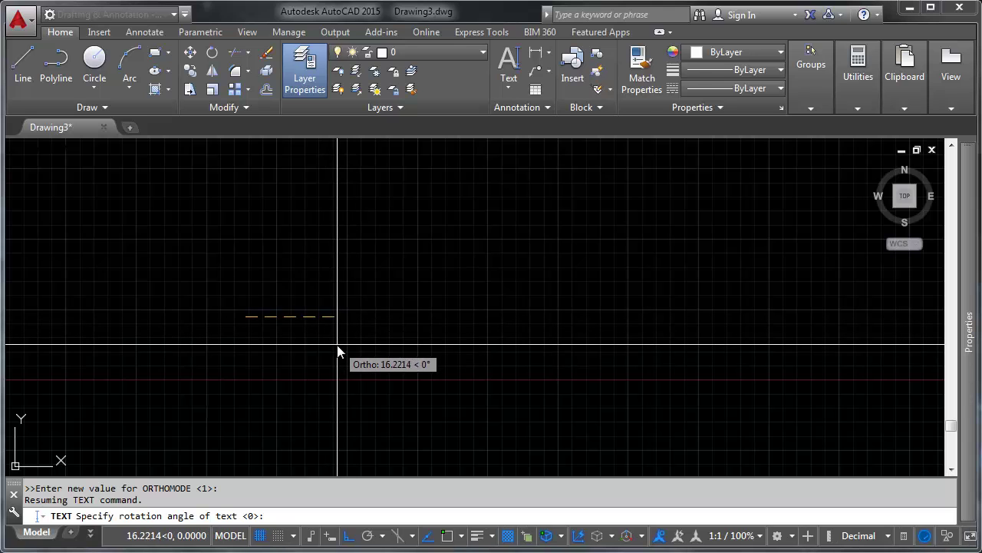
key("Return")
scroll(206, 309, "up", 4)
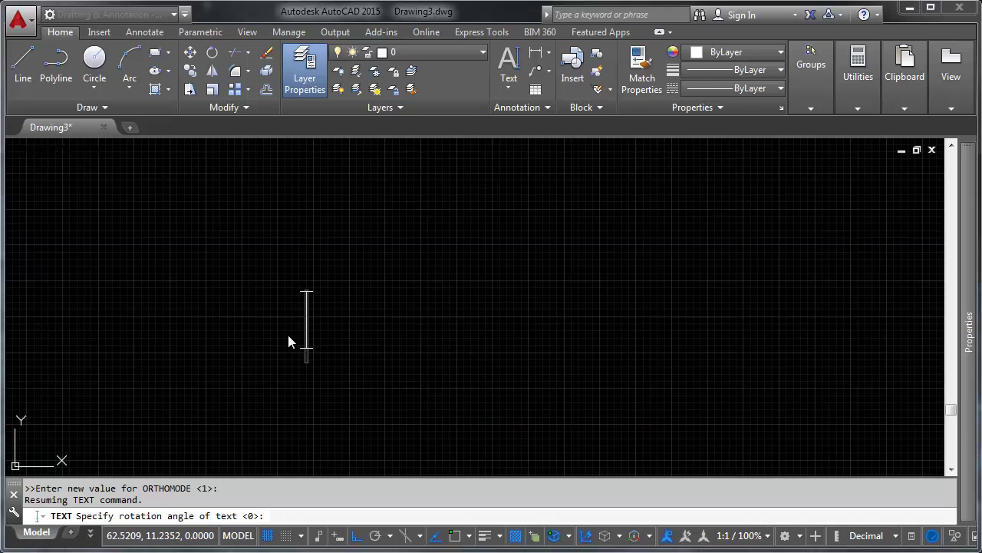
- Type '+42 AFF', then 'DISHWASHER' on a new line below, correcting the misspelling
middle_click_drag(288, 342, 219, 291)
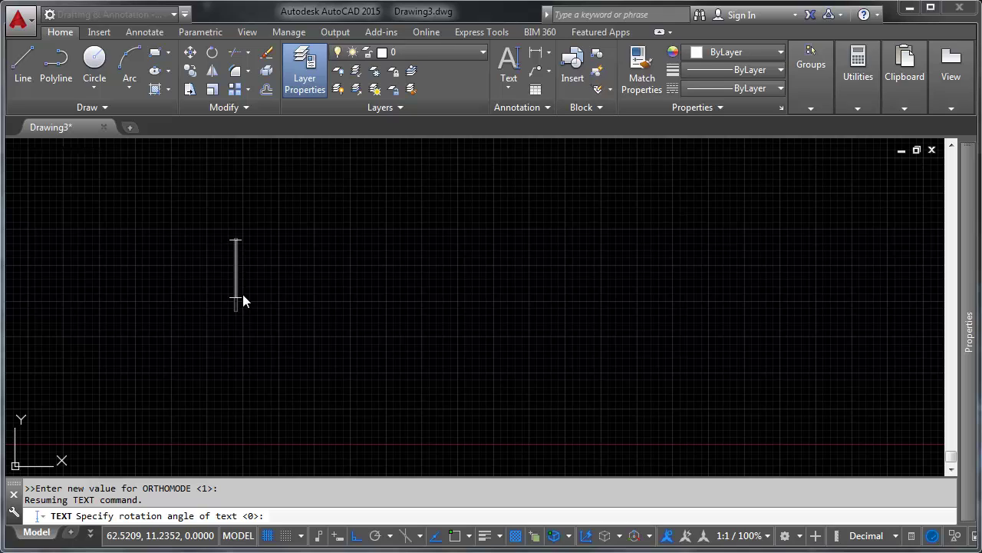
type("+42")
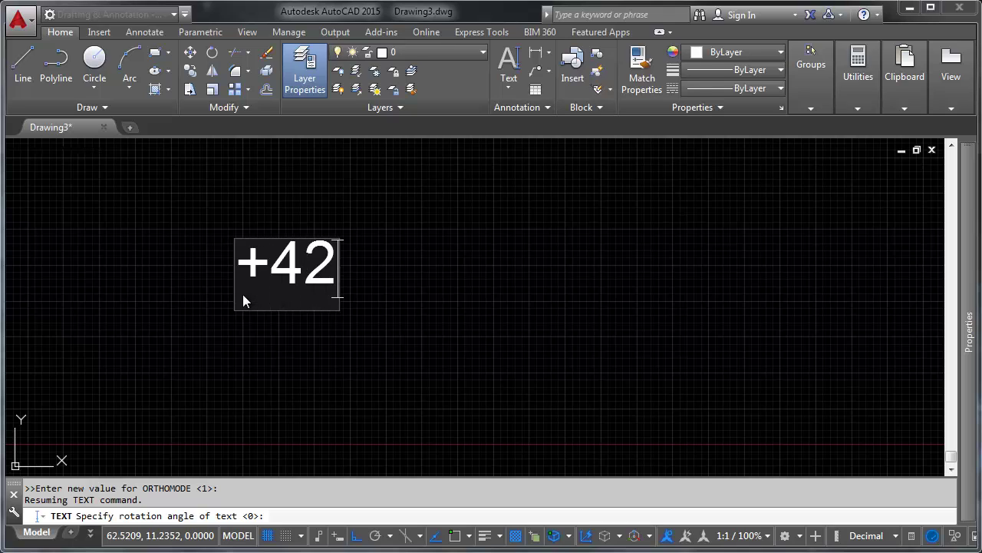
type(" AFF")
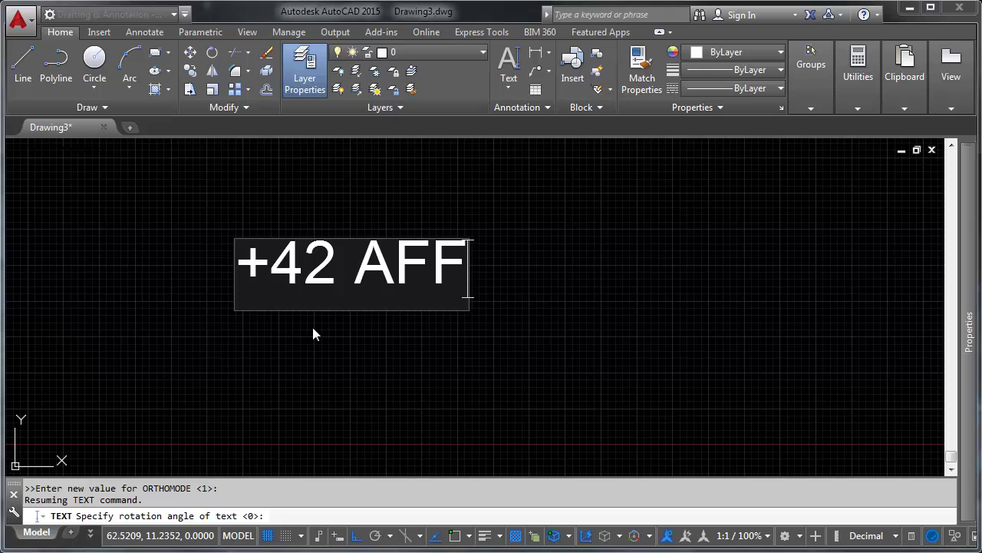
left_click(380, 353)
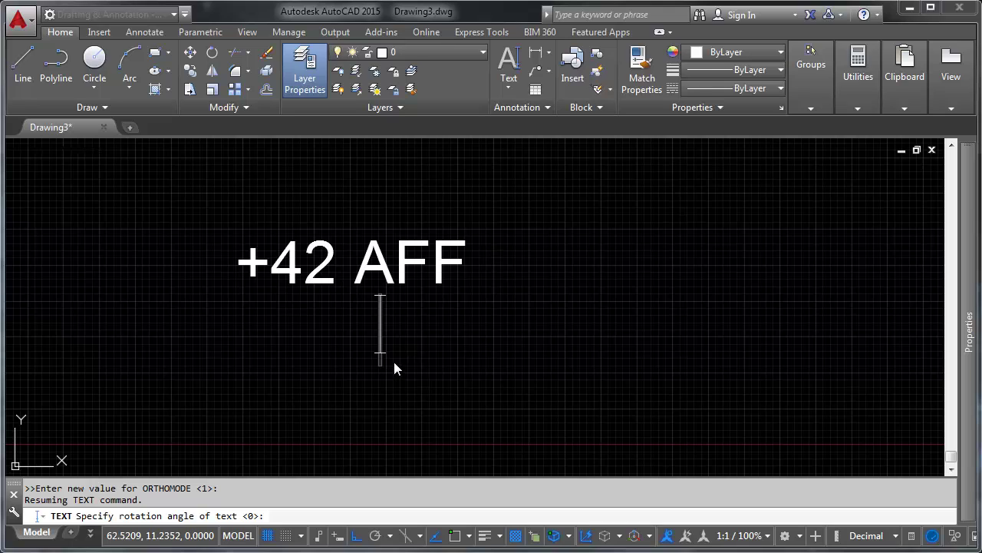
type("DISHWASHEER")
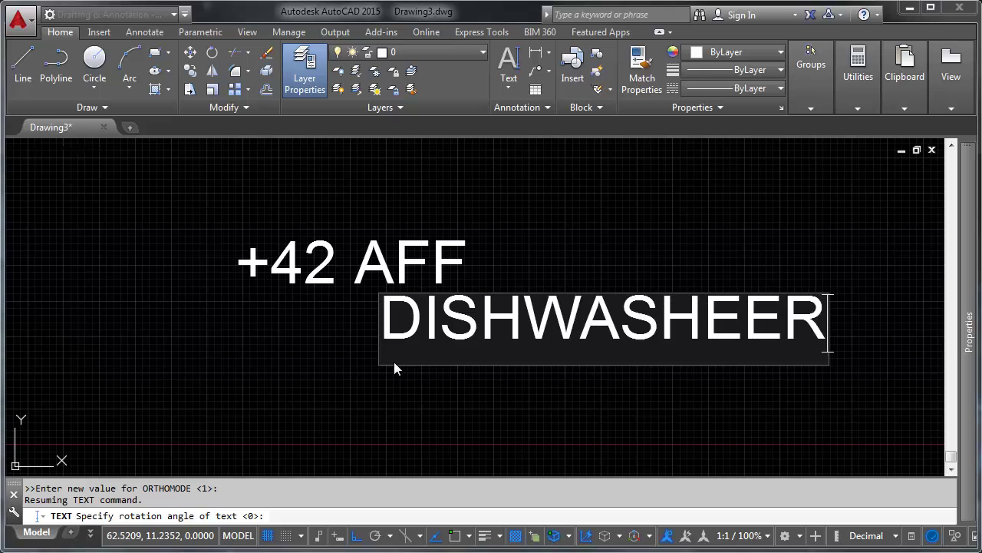
key("BackSpace")
key("BackSpace")
type("R")
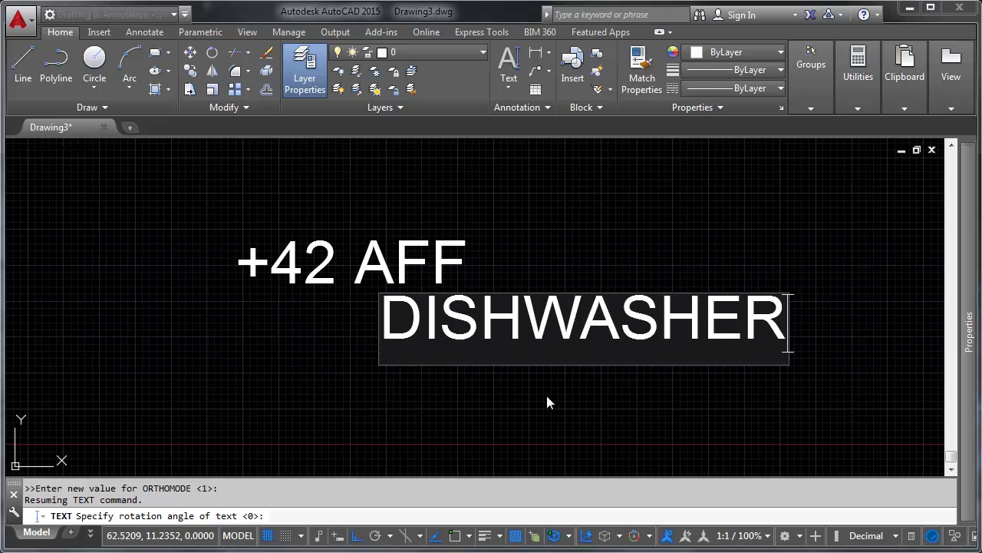
key("Return")
key("Return")
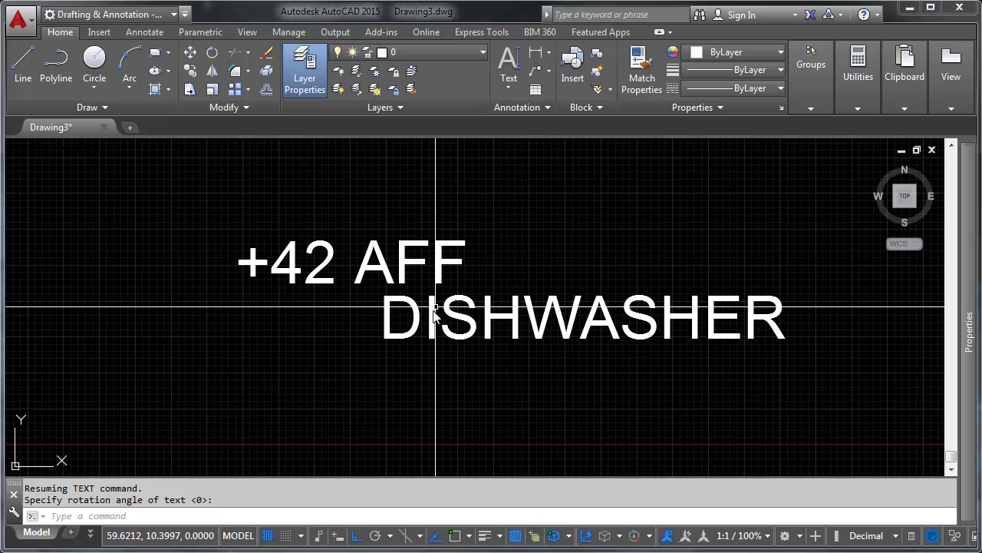
- Stretch DISHWASHER about 9.49 units left under +42 AFF, then reselect both labels
middle_click_drag(469, 336, 448, 338)
scroll(453, 342, "down", 2)
key("Escape")
left_click(496, 322)
left_click(494, 368)
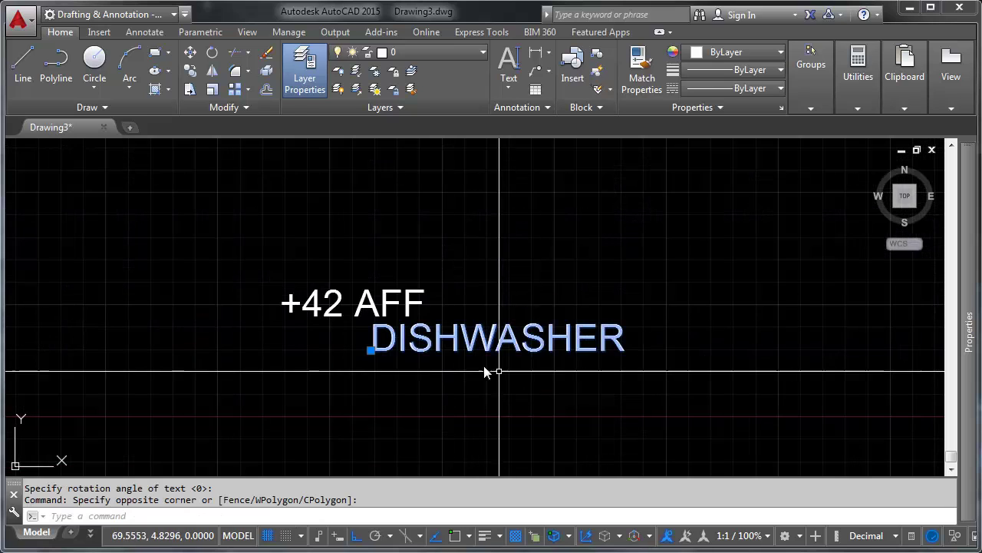
left_click(373, 299)
left_click(338, 321)
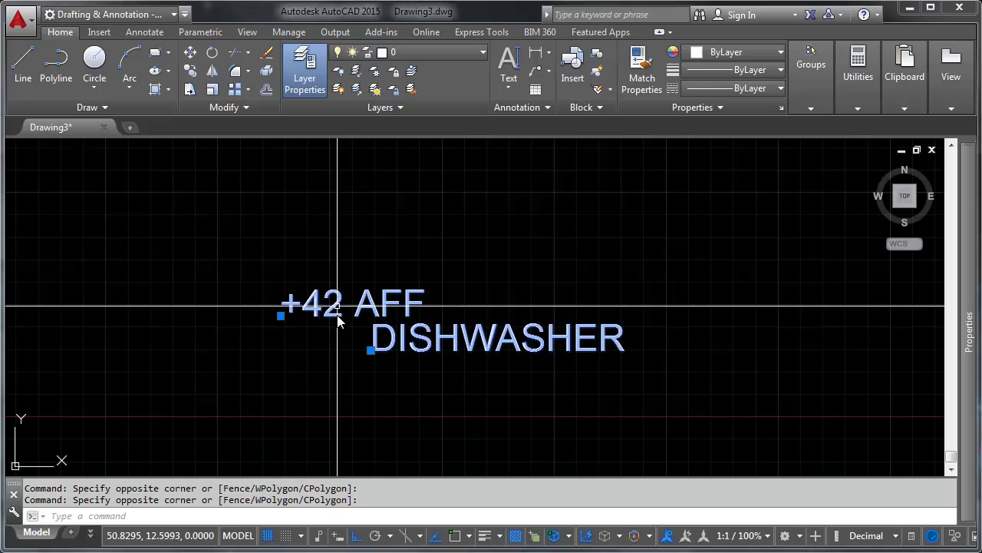
left_click(371, 350)
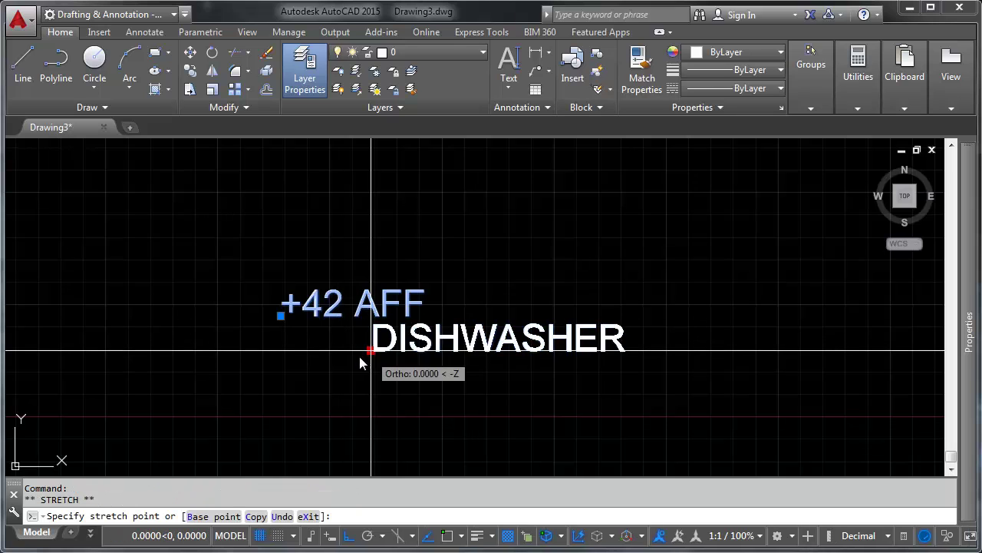
left_click(281, 370)
key("Escape")
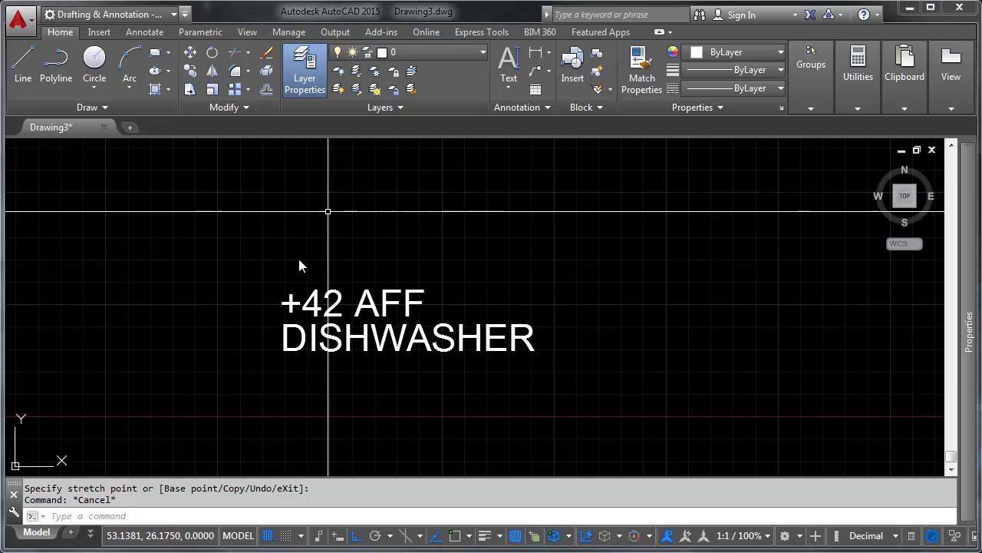
left_click(460, 284)
left_click(344, 346)
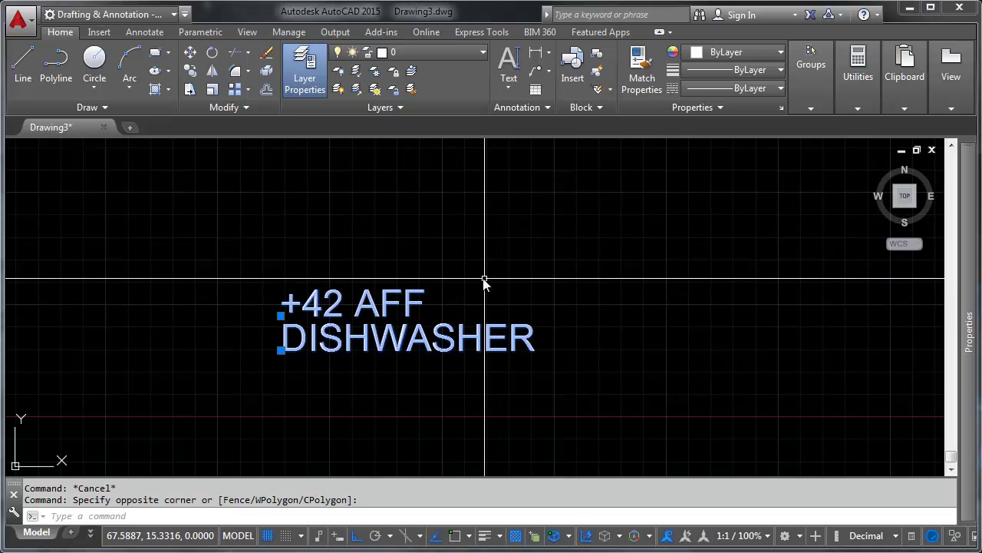
- In Properties, set both labels' Rotation to 30 and Obliquing angle to 30
mouse_move(967, 301)
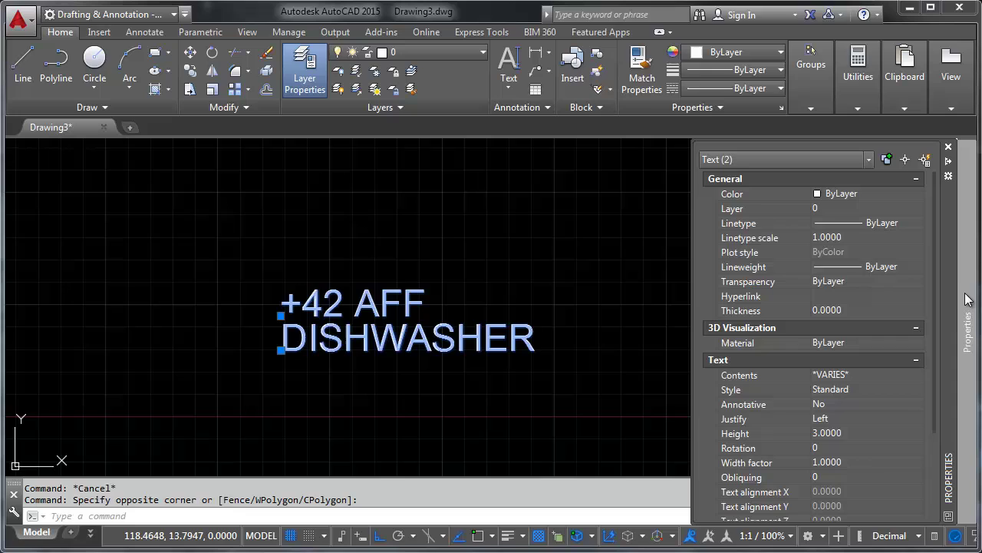
left_click(848, 447)
type("30")
key("Tab")
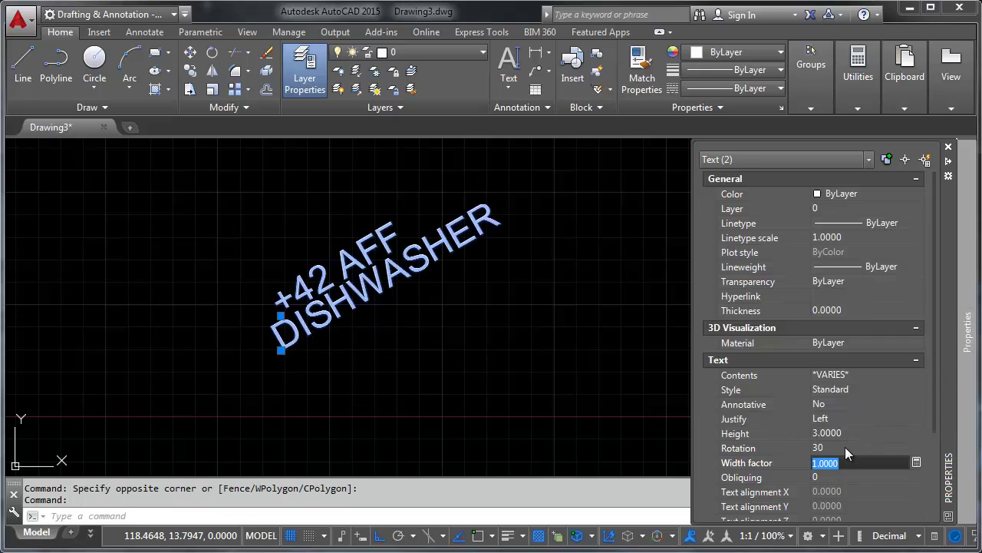
scroll(932, 405, "down", 4)
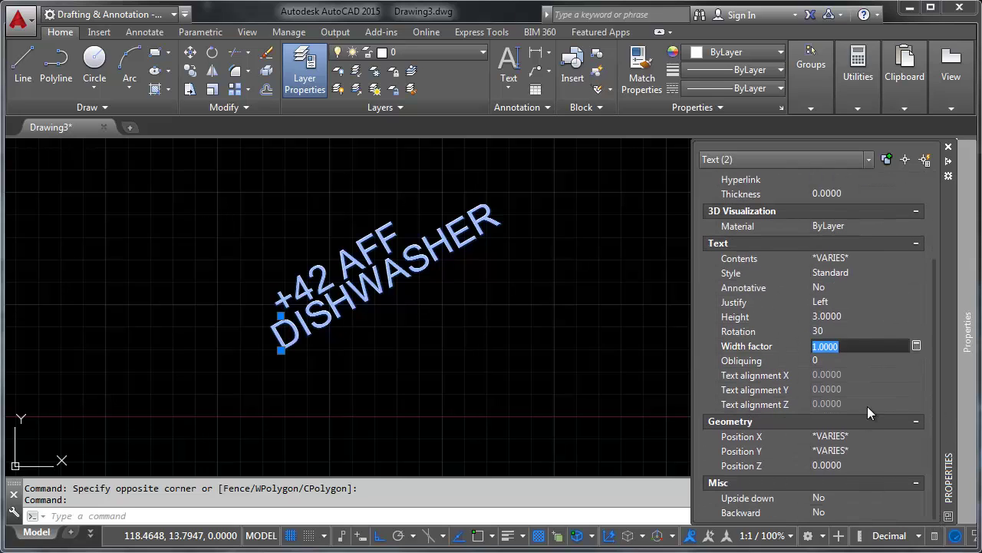
left_click(850, 357)
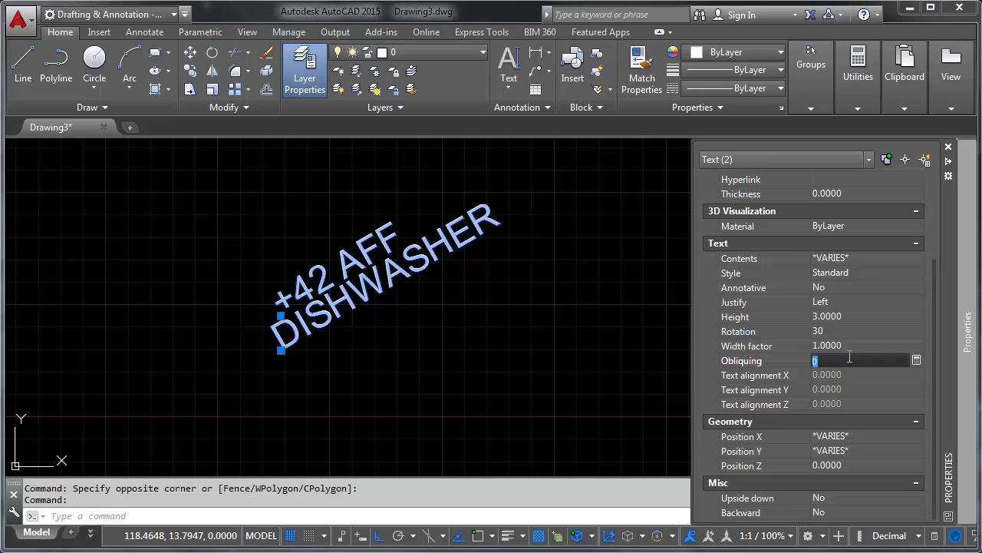
type("30")
key("Return")
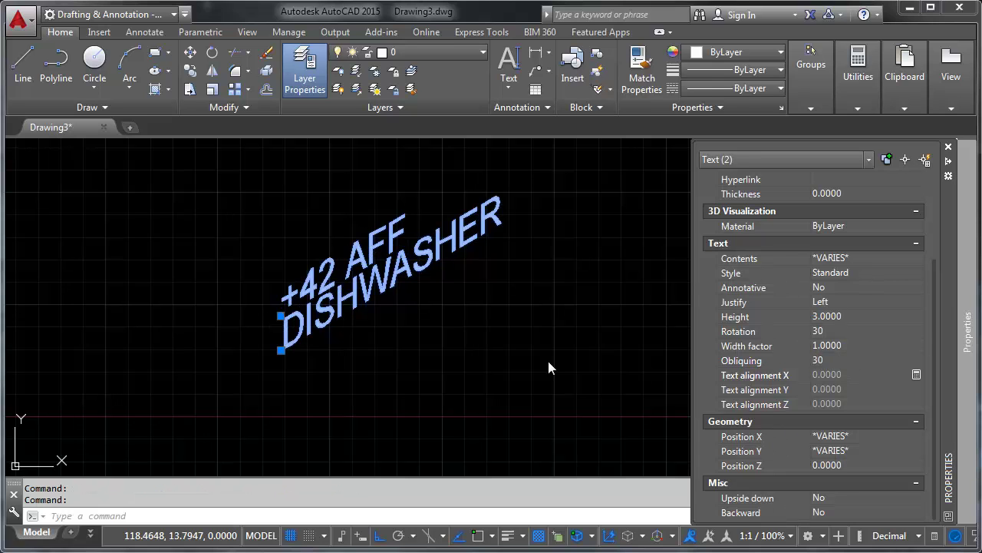
key("Escape")
key("ctrl+1")
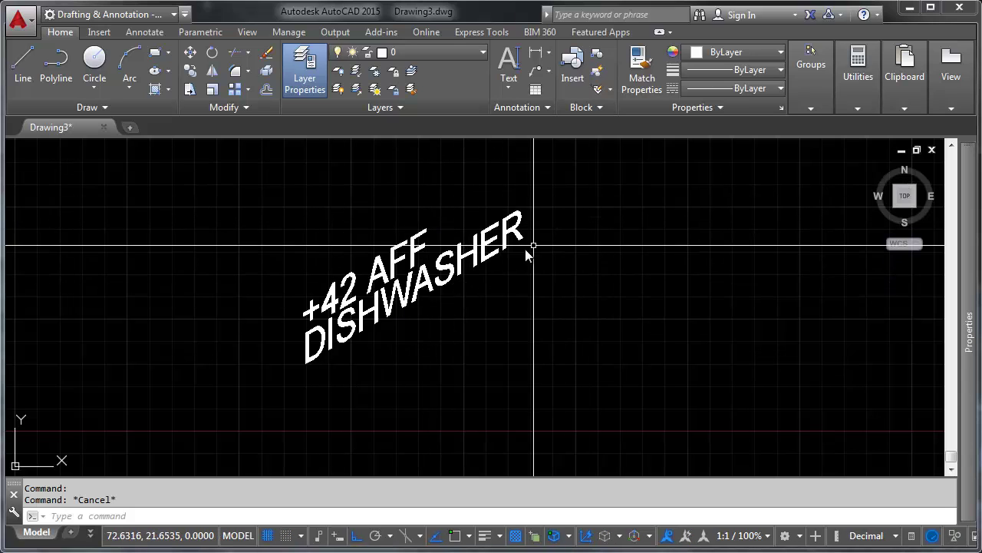
- Copy the DISHWASHER label to the right of the existing labels
mouse_move(488, 257)
middle_mouse_down()
mouse_move(423, 267)
mouse_move(418, 230)
middle_mouse_up()
type("G")
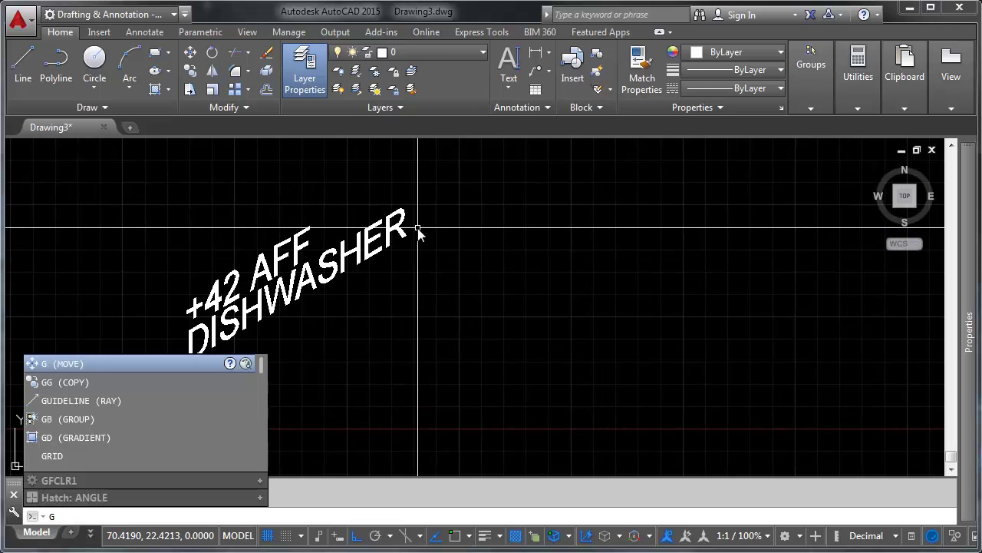
type("G")
key("Return")
left_click(416, 227)
left_click(360, 296)
key("Return")
left_click(389, 360)
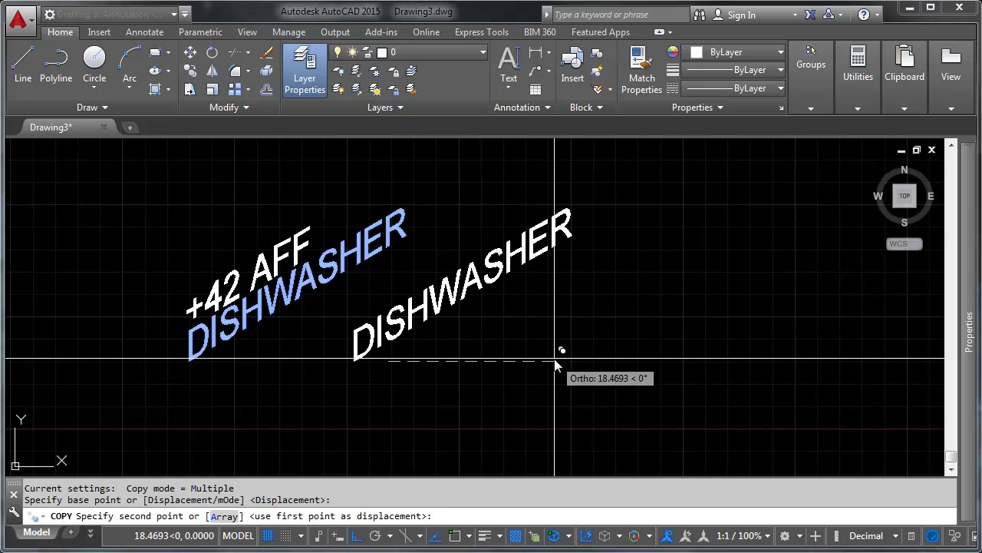
left_click(620, 360)
key("Return")
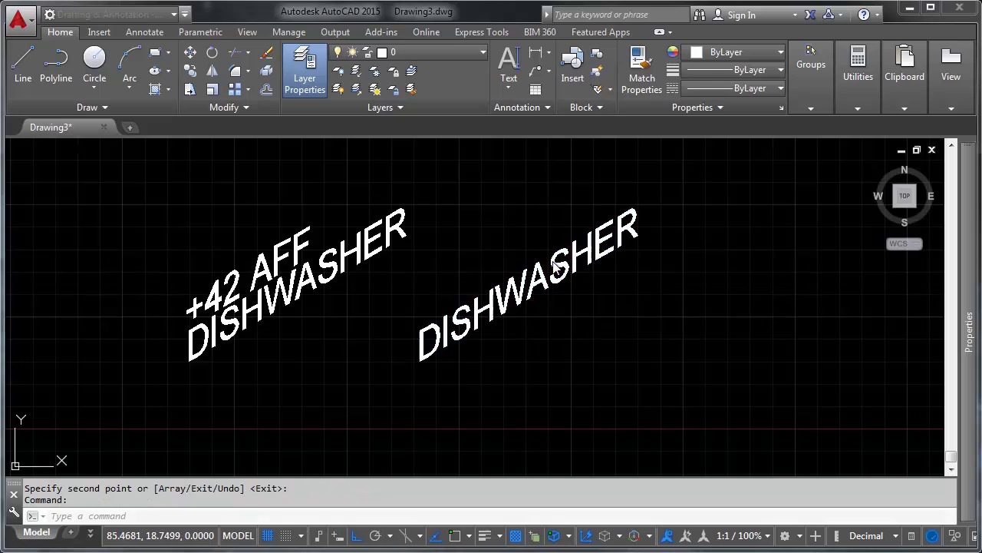
- Change the copied label's text to 1/2", then edit it again to 45
double_click(518, 350)
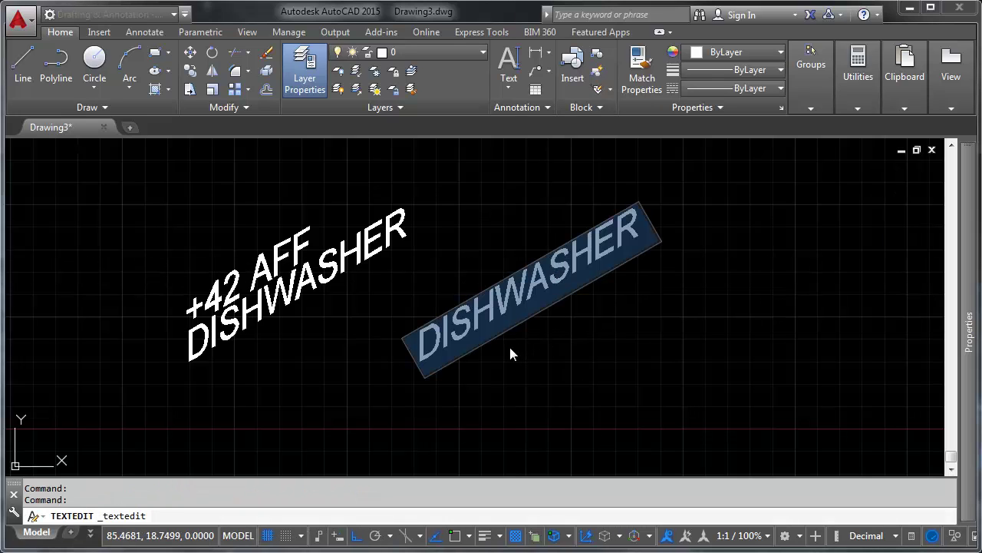
type("1/")
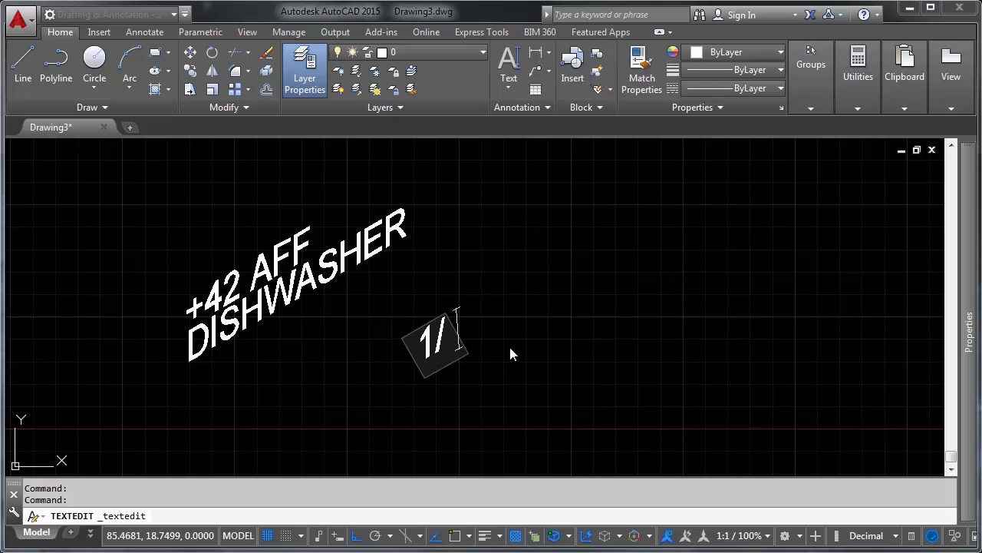
type("2\"")
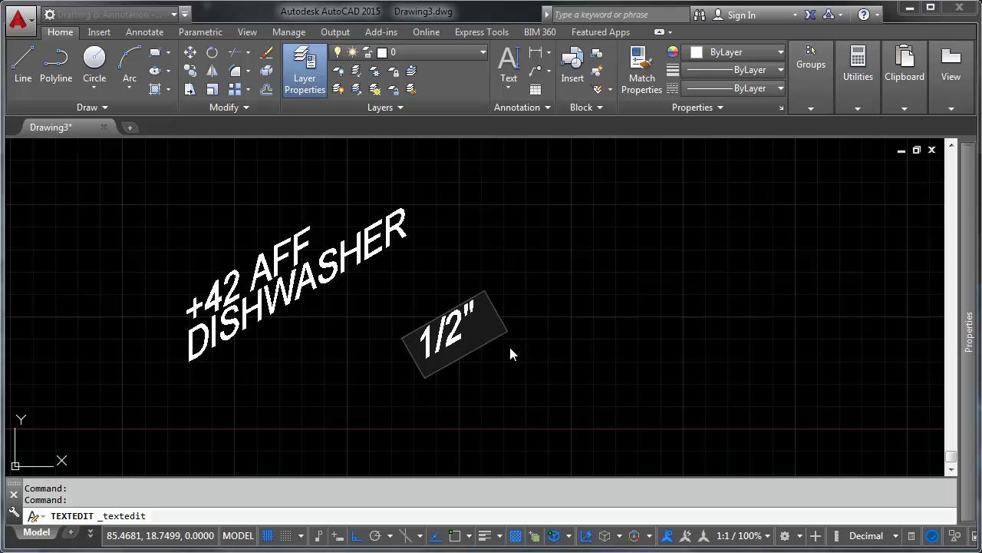
key("Return")
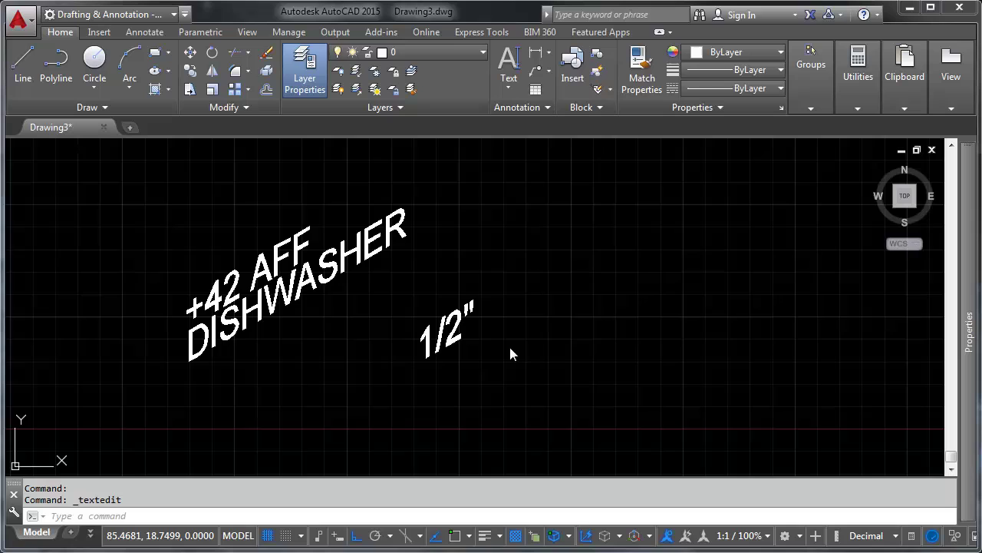
double_click(461, 315)
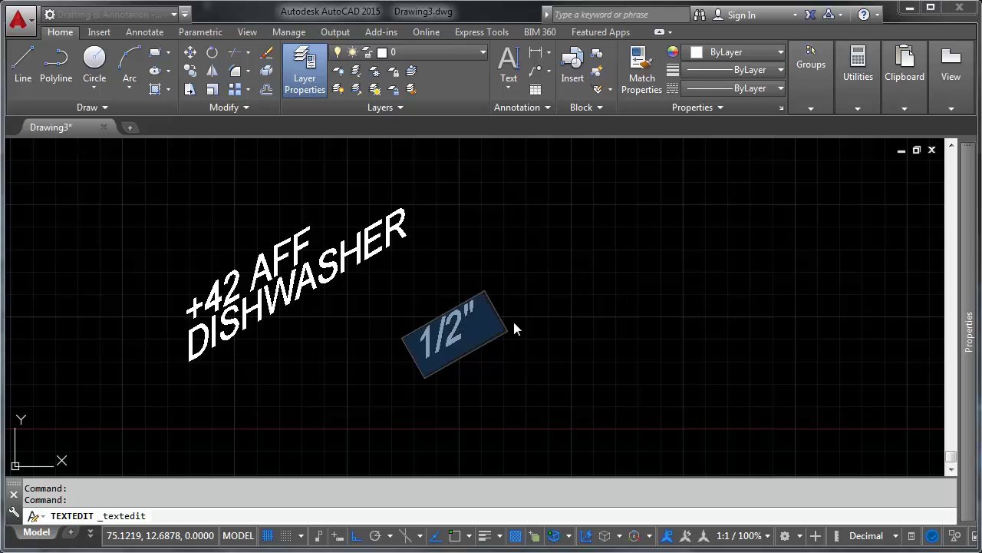
type("45")
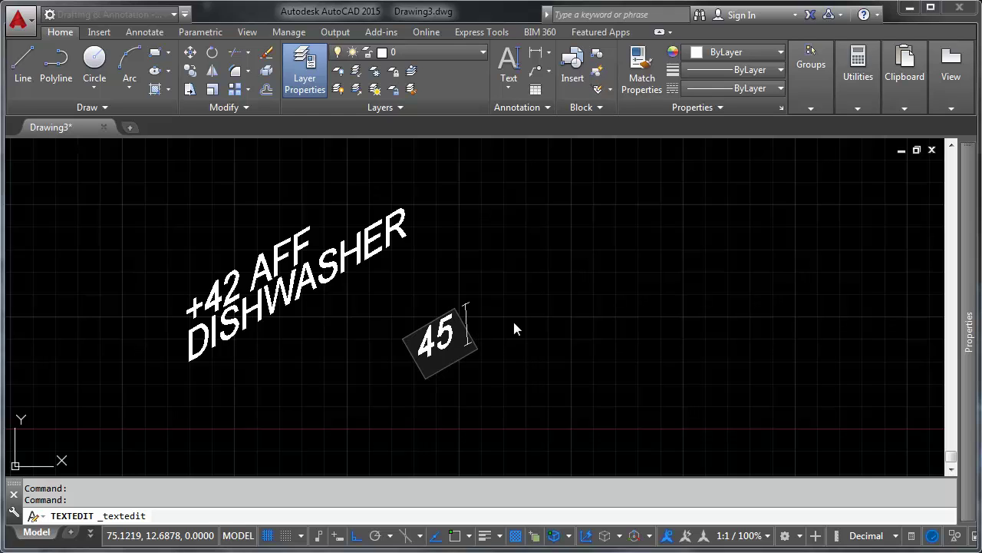
left_click(539, 375)
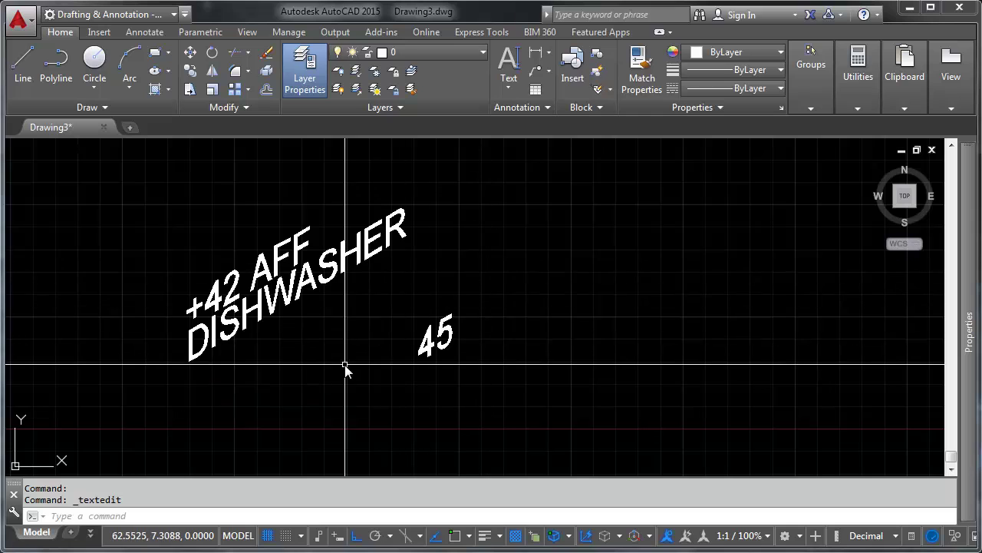
- Run ERASE and window-select the 45 label
type("e")
key("Return")
left_click(469, 302)
left_click(390, 377)
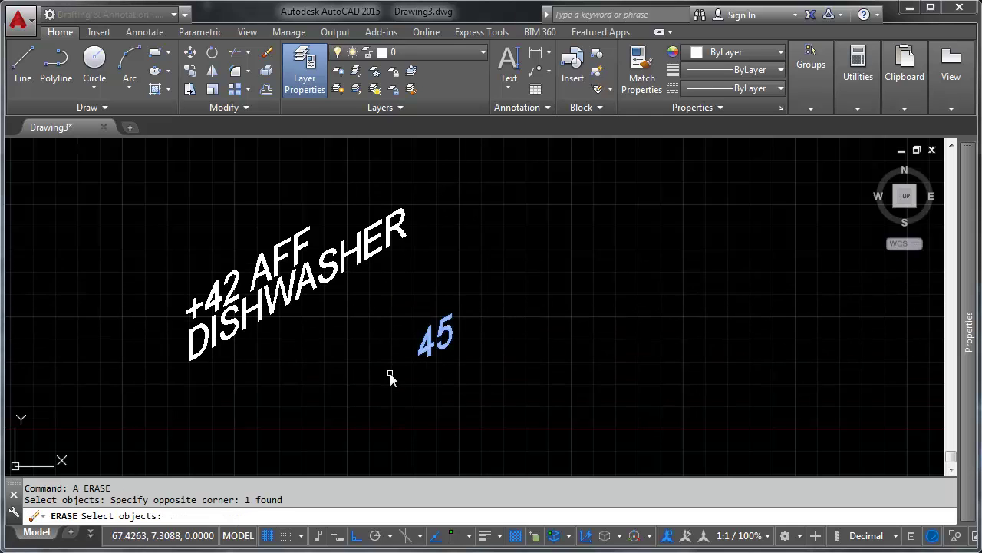
- Confirm the erase, then draw a multiline text box beside the labels containing 1/2
key("Return")
middle_click_drag(683, 313, 637, 302)
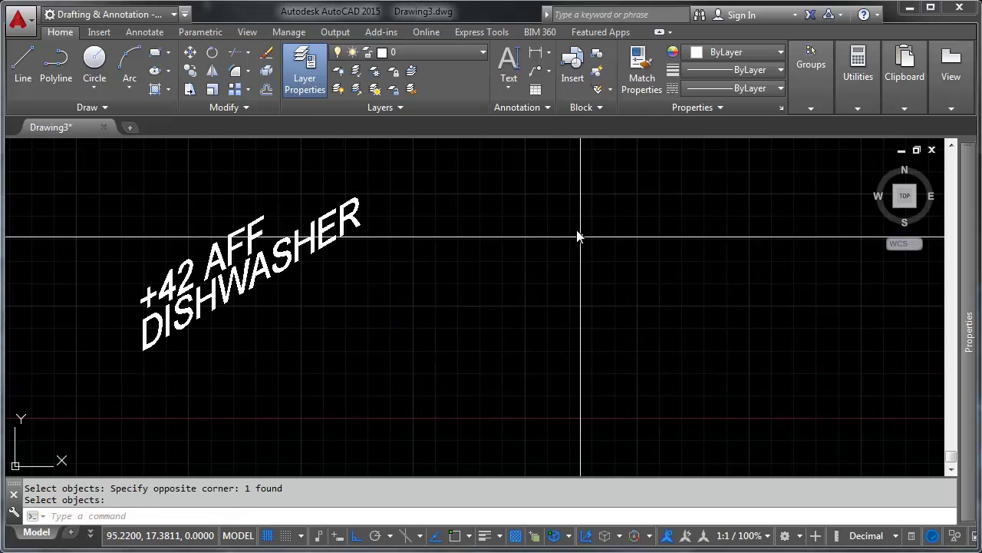
left_click(508, 86)
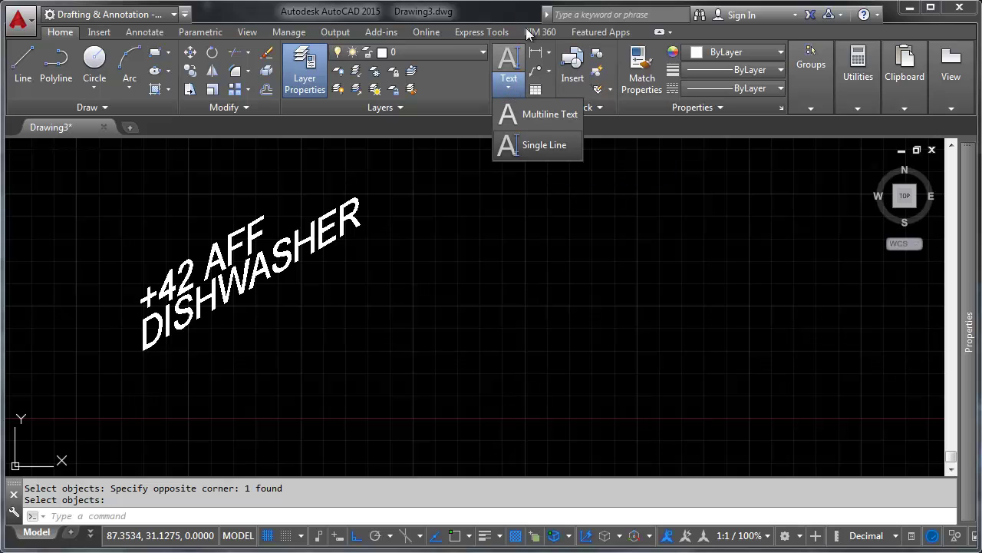
left_click(542, 114)
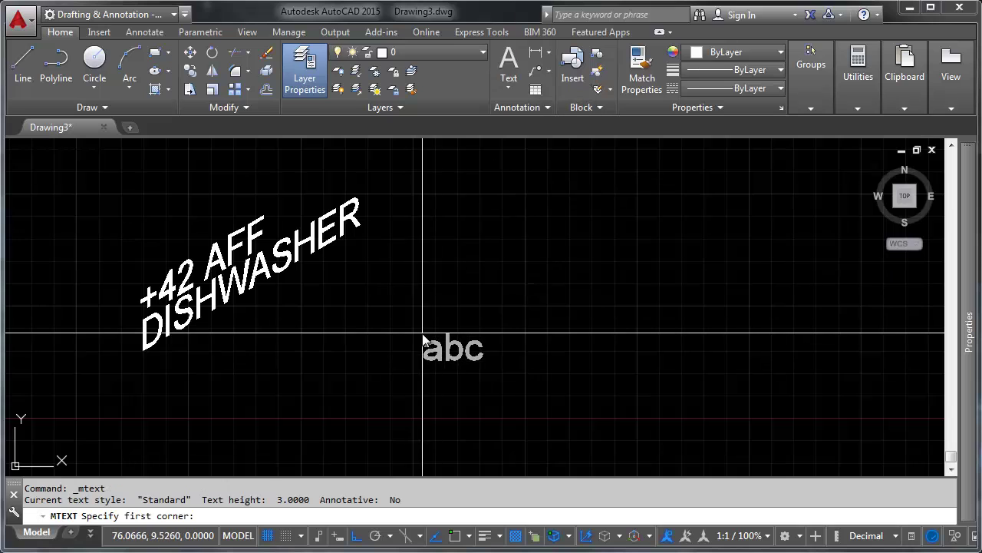
left_click(426, 203)
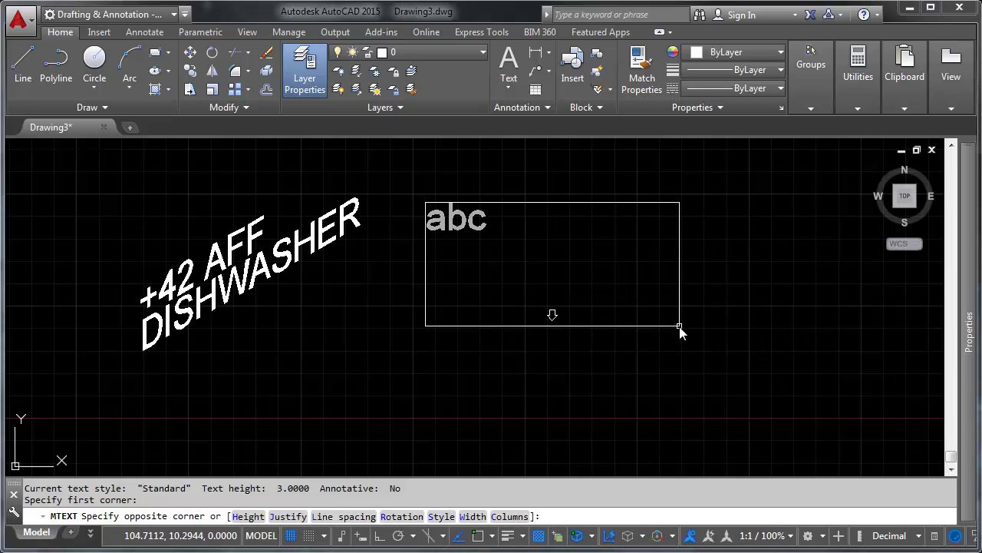
left_click(708, 366)
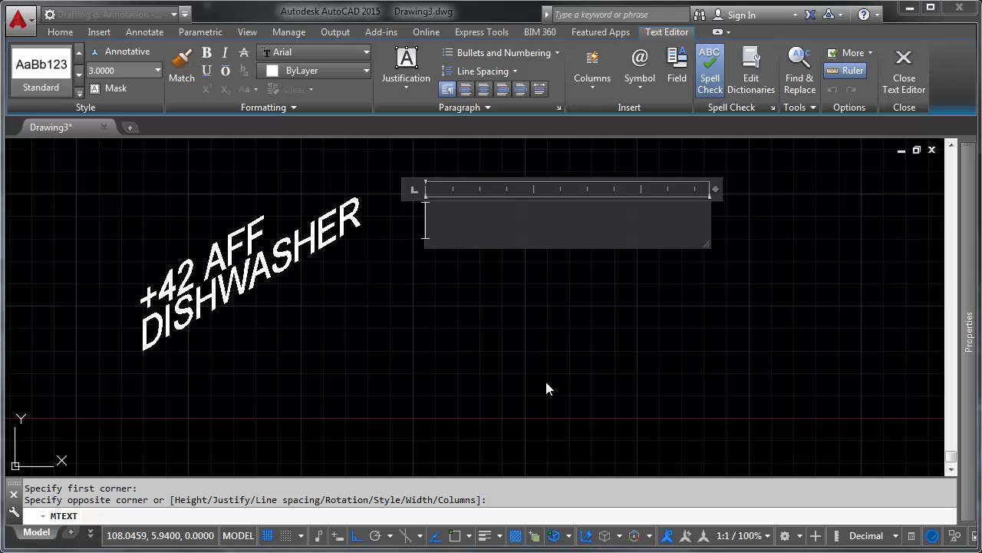
type("1/2")
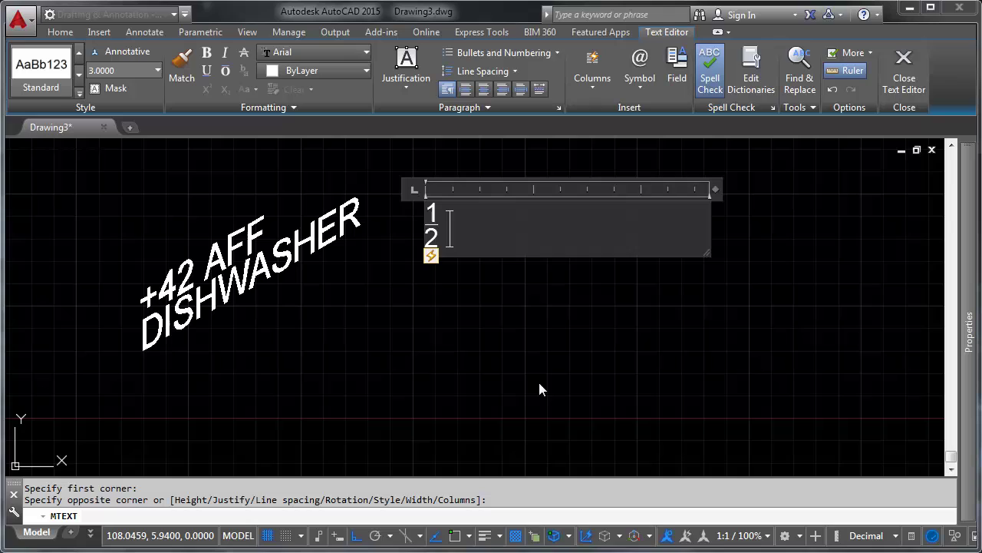
- Make the 1/2 fraction a diagonal stack, then view and cancel Stack Properties
left_click(432, 257)
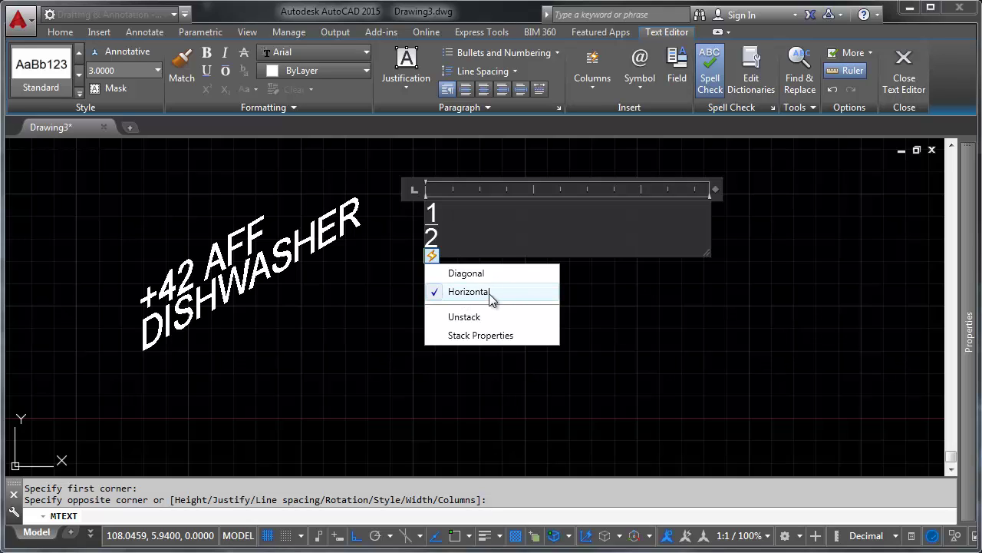
left_click(492, 274)
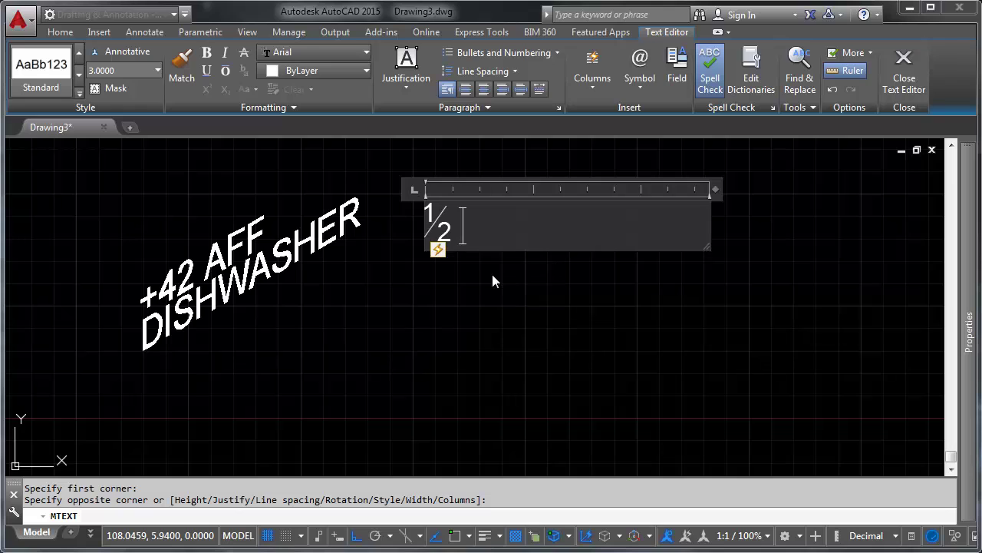
left_click(437, 249)
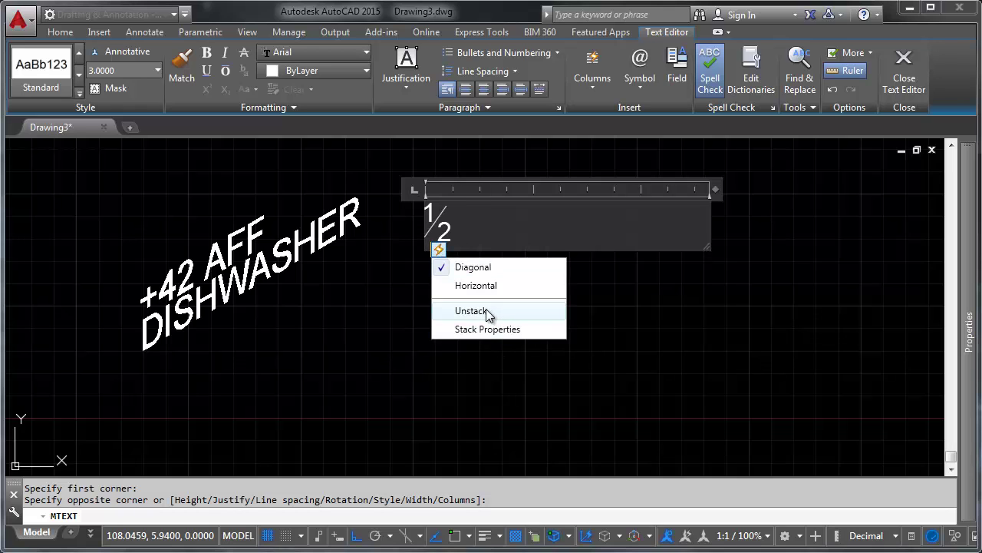
left_click(483, 329)
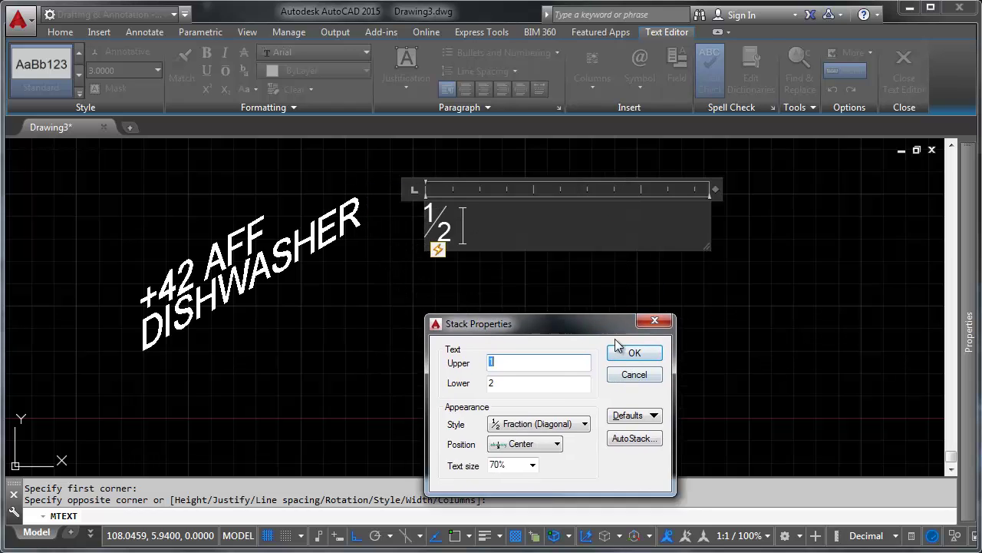
left_click_drag(607, 326, 549, 272)
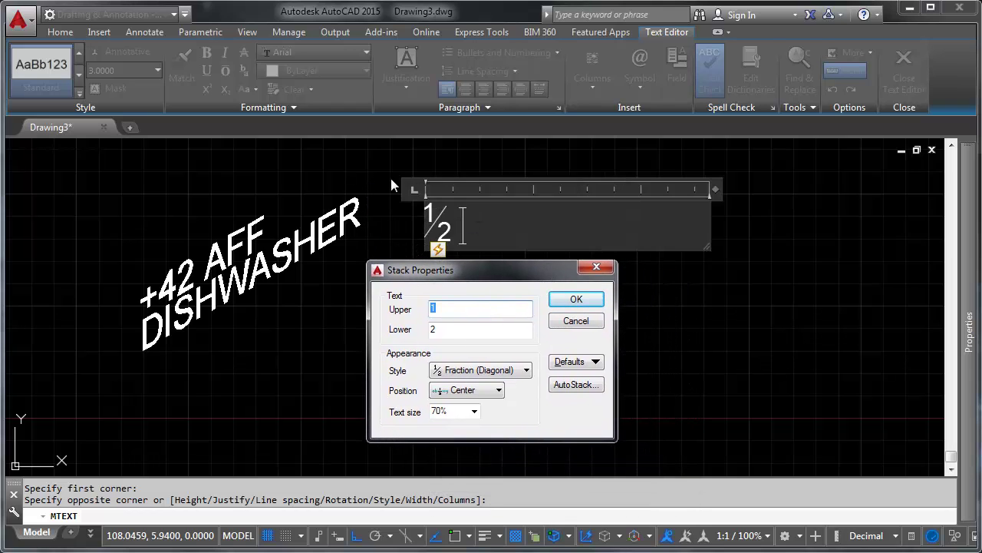
left_click(577, 320)
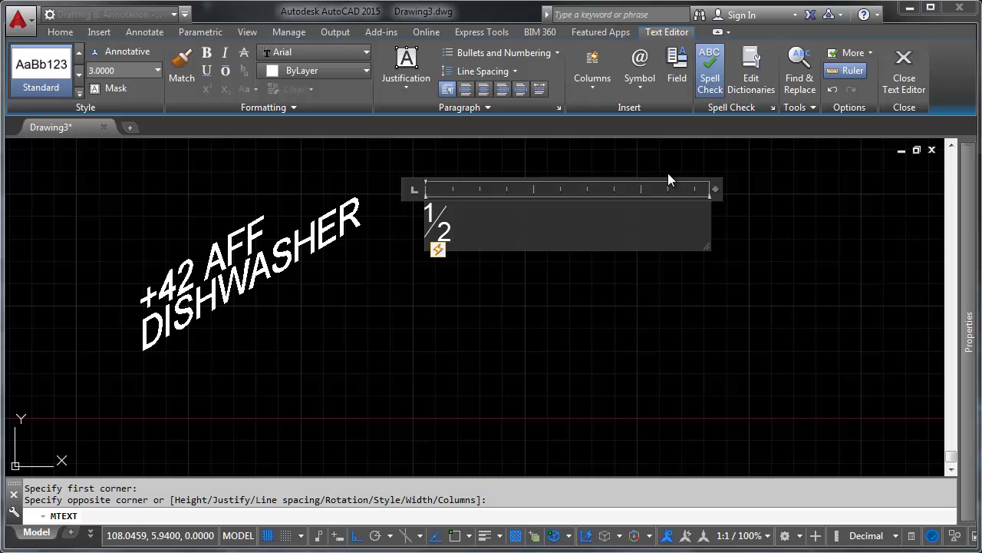
- Make the first line read ½" Ø by adding a diameter symbol and inch mark
left_click(639, 89)
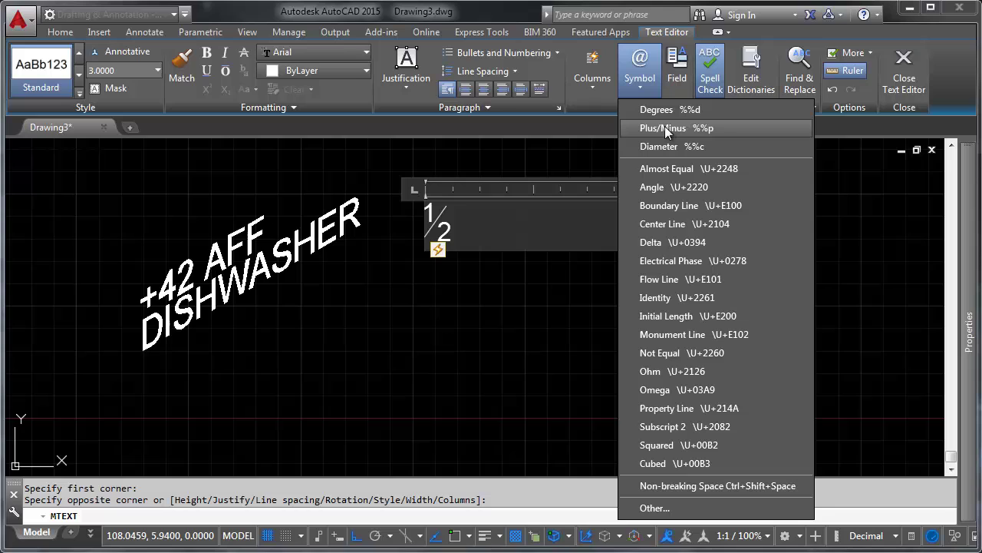
left_click(698, 129)
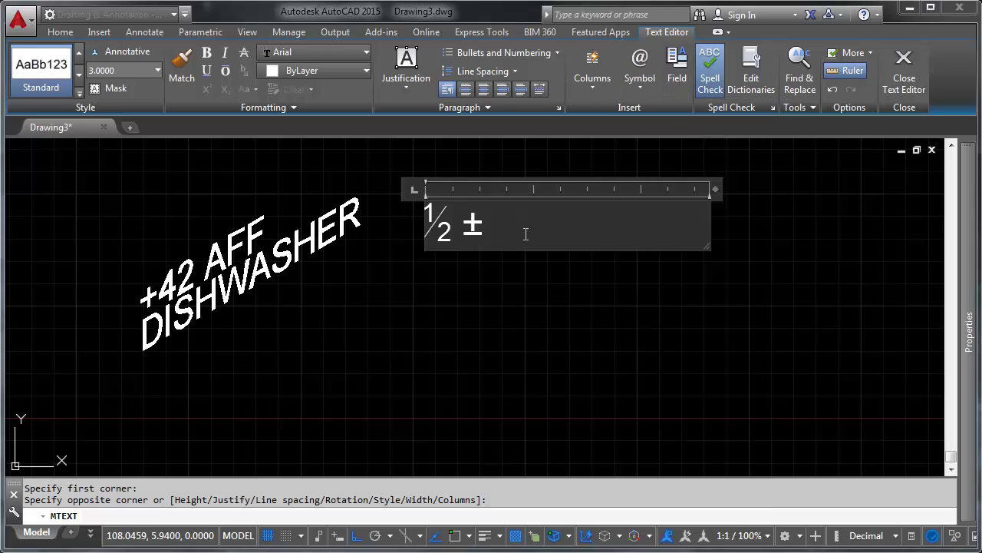
left_click(639, 90)
left_click(687, 148)
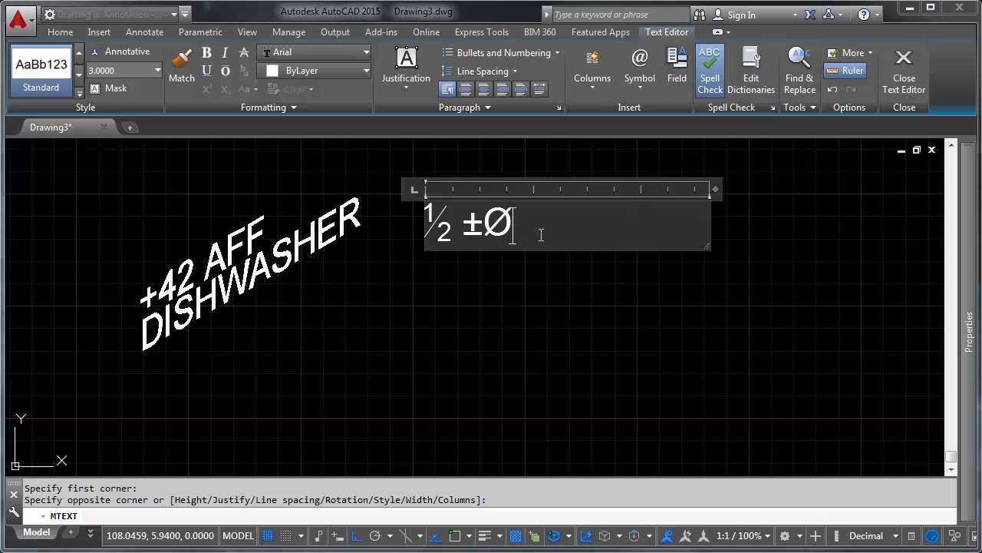
left_click(633, 92)
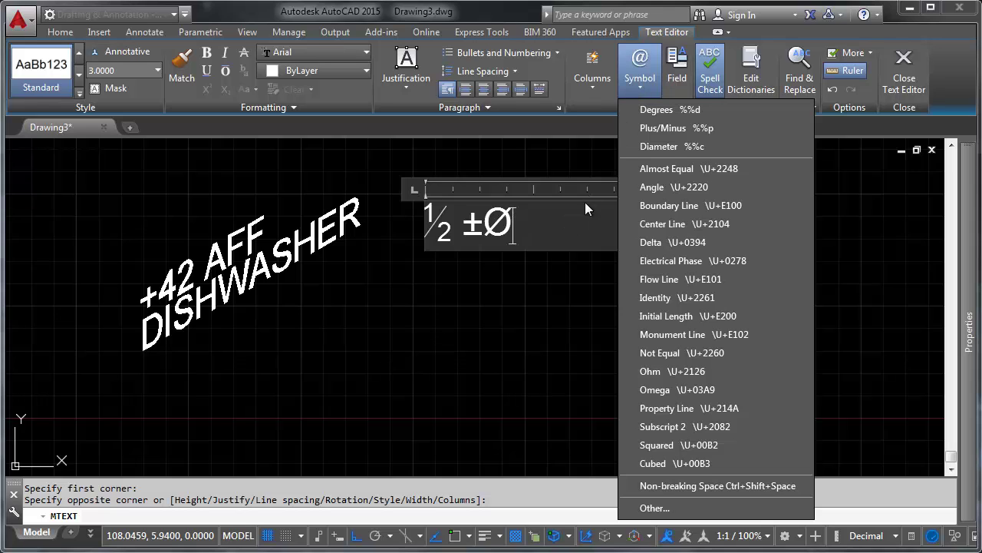
left_click(548, 216)
key("BackSpace")
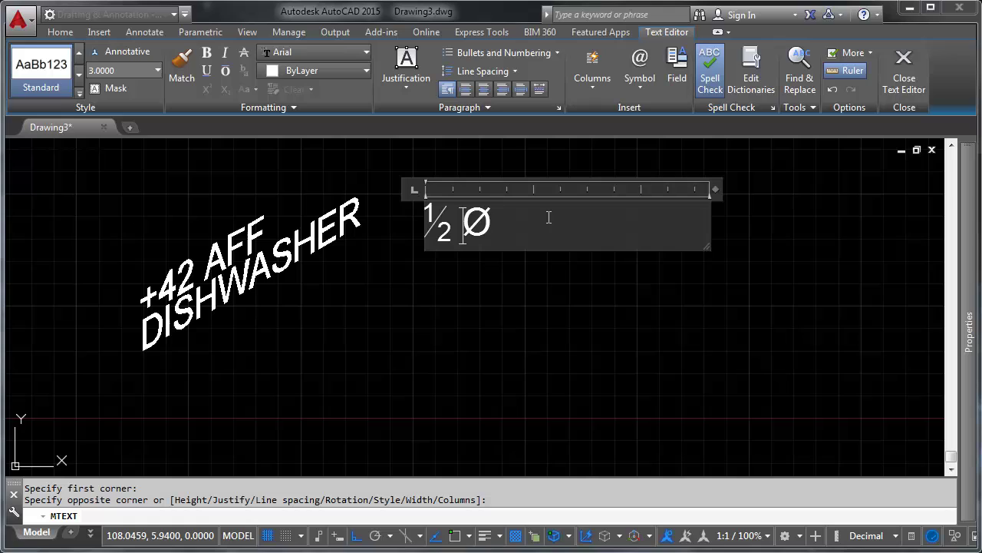
key("Left")
key("Left")
type("\"")
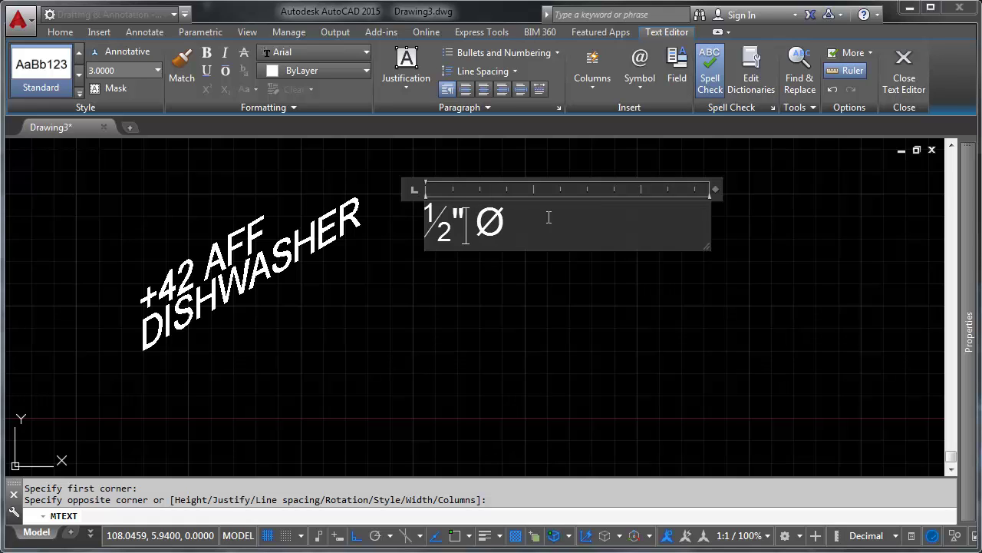
- Add a second line reading 45 with a degree symbol
key("Return")
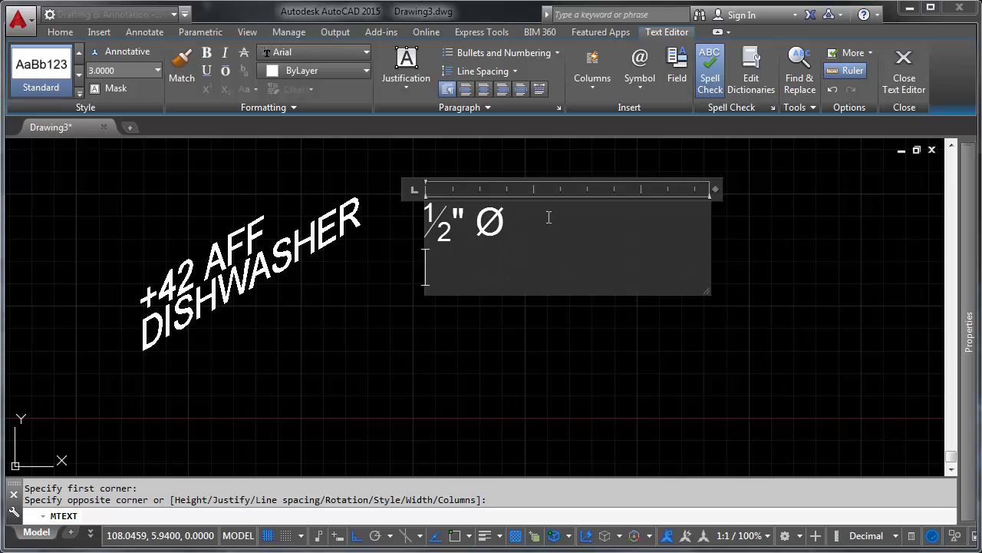
type("45")
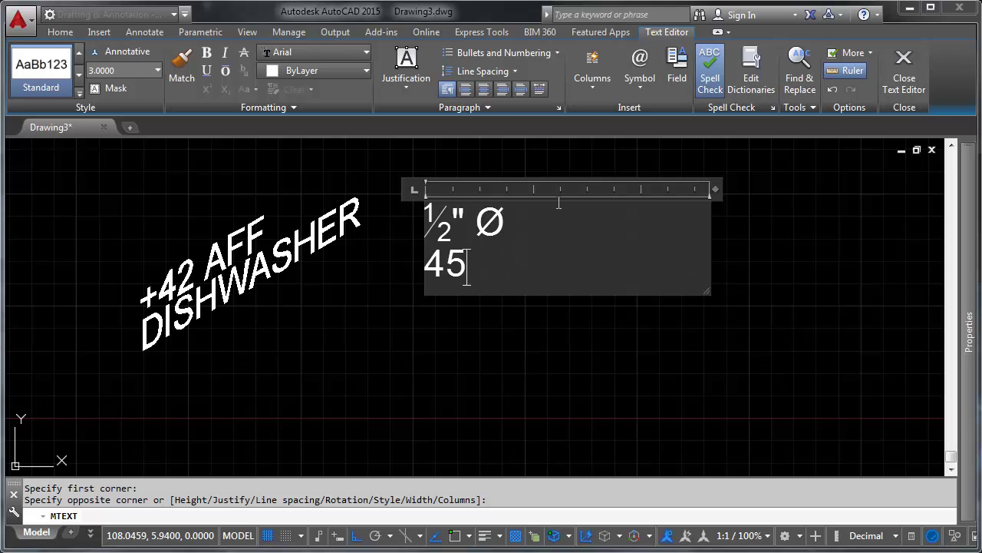
left_click(639, 68)
left_click(658, 112)
left_click(412, 368)
left_click(423, 210)
left_click(401, 259)
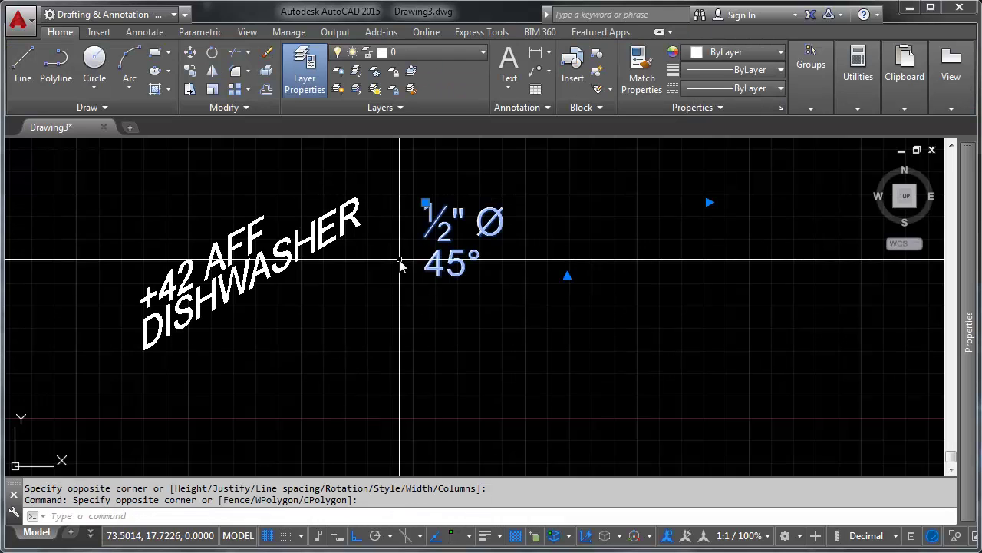
double_click(445, 234)
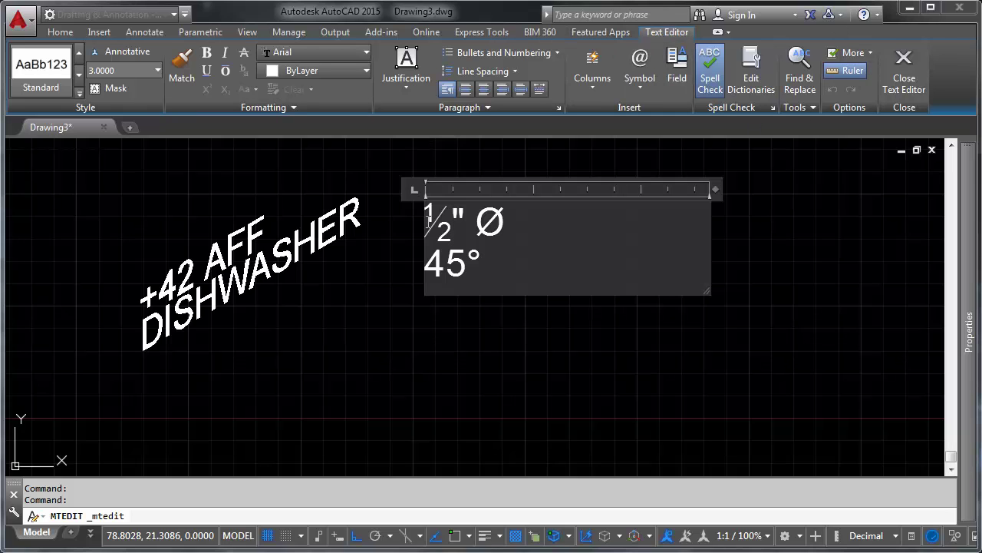
left_click(406, 340)
left_click(351, 197)
left_click(257, 246)
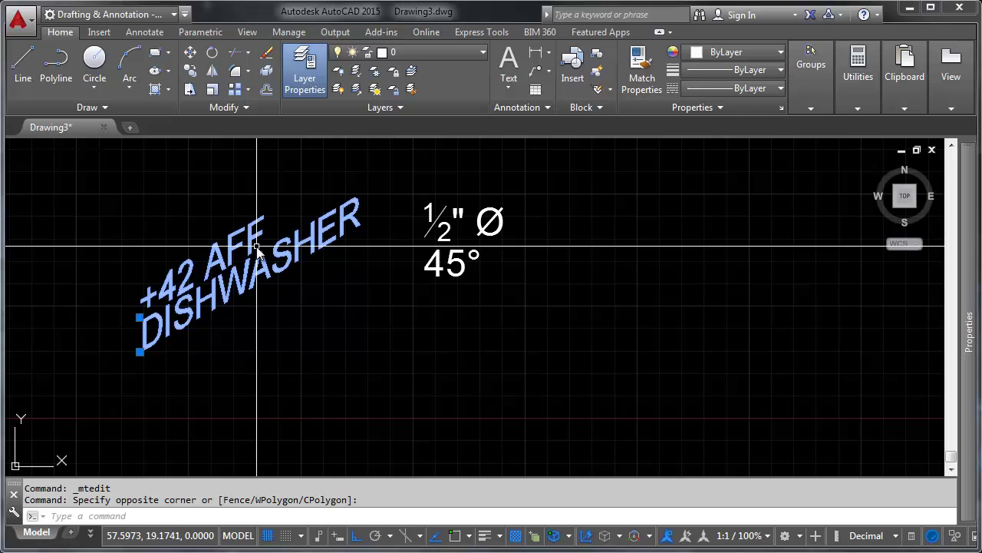
left_click(258, 244)
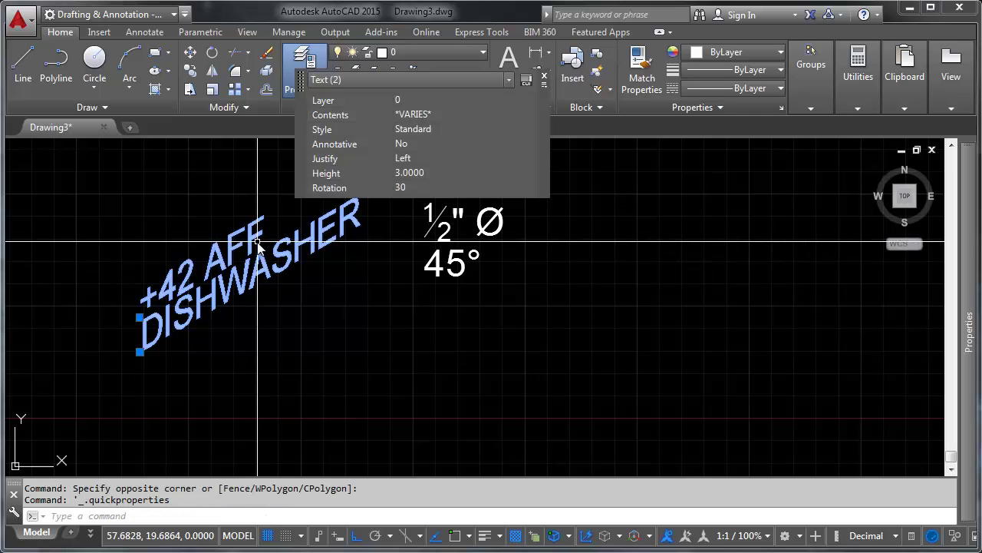
key("Escape")
key("Escape")
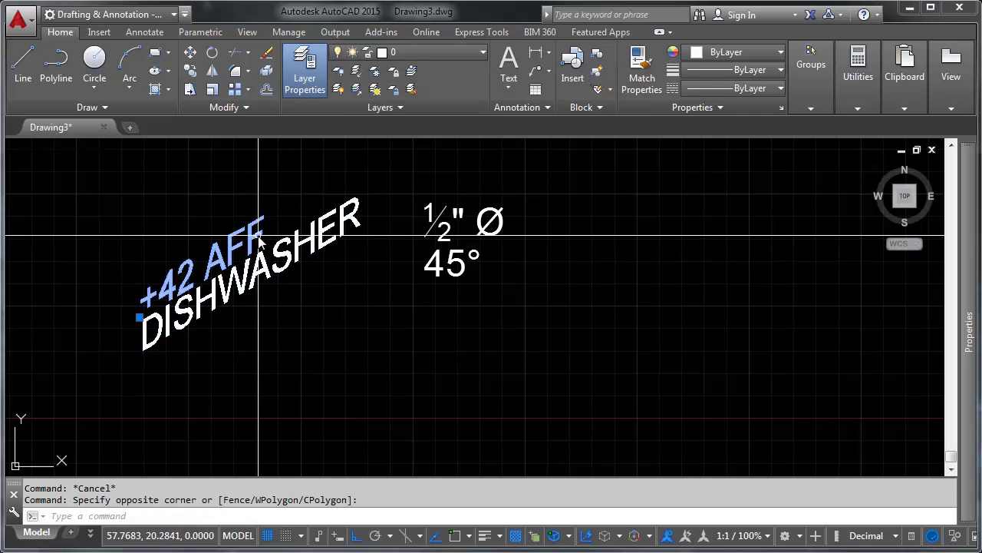
double_click(257, 257)
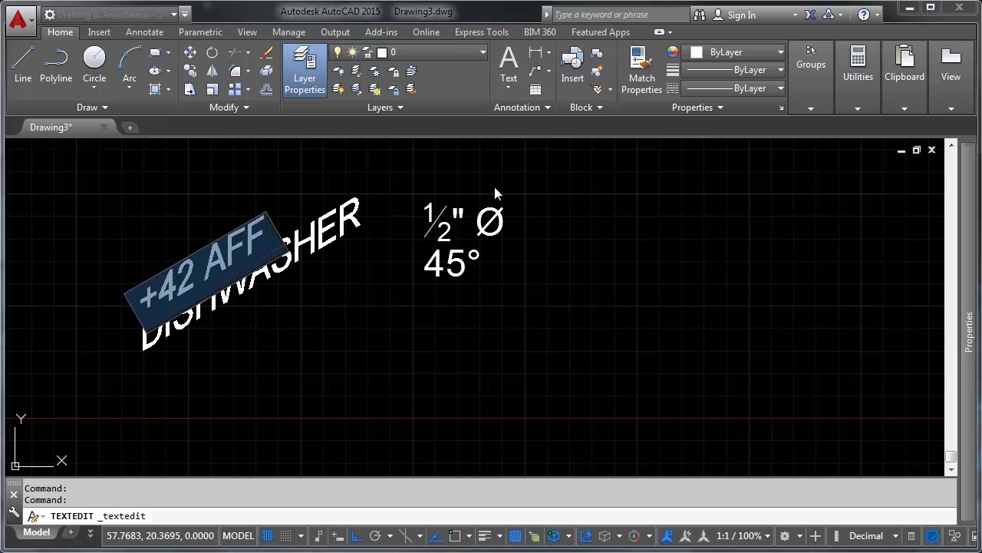
key("Escape")
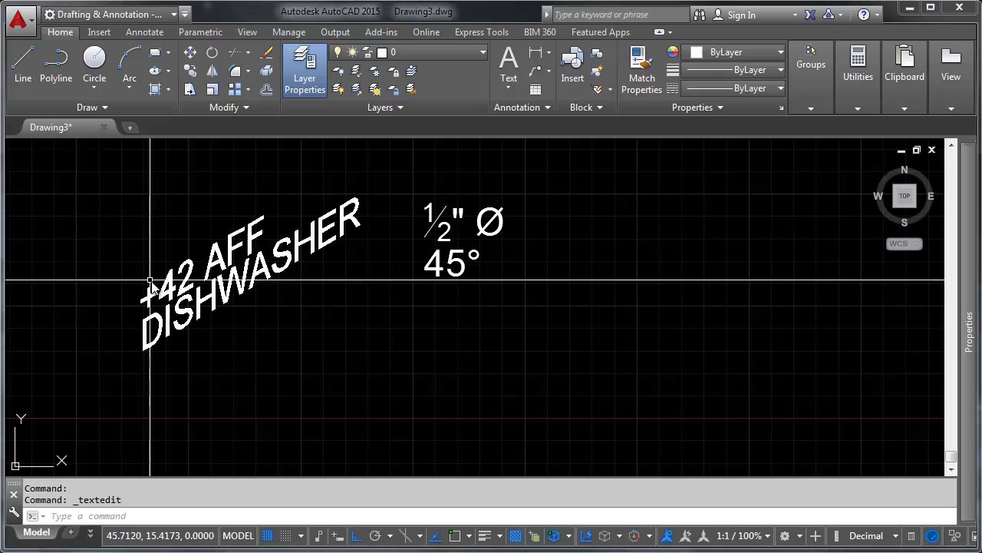
left_click(499, 215)
double_click(500, 215)
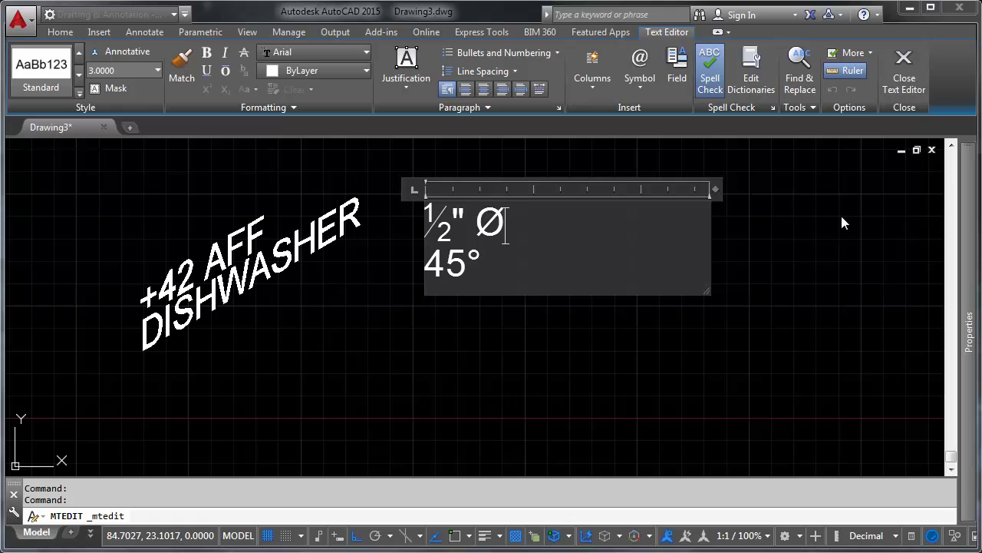
right_click(842, 223)
left_click(649, 349)
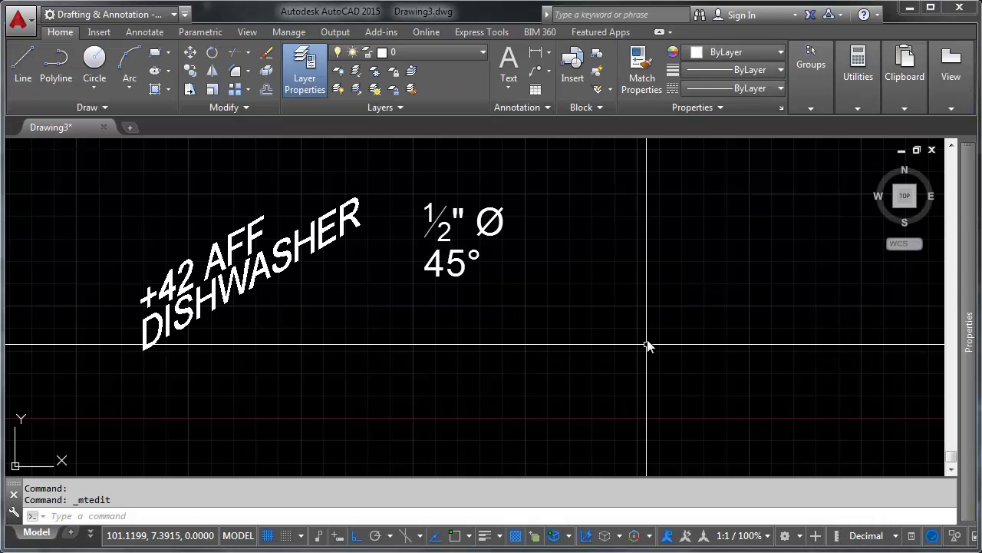
- Create a multiline text box right of the labels and paste the paragraph into it
middle_click_drag(601, 332, 439, 309)
scroll(439, 309, "down", 3)
middle_click_drag(456, 269, 407, 270)
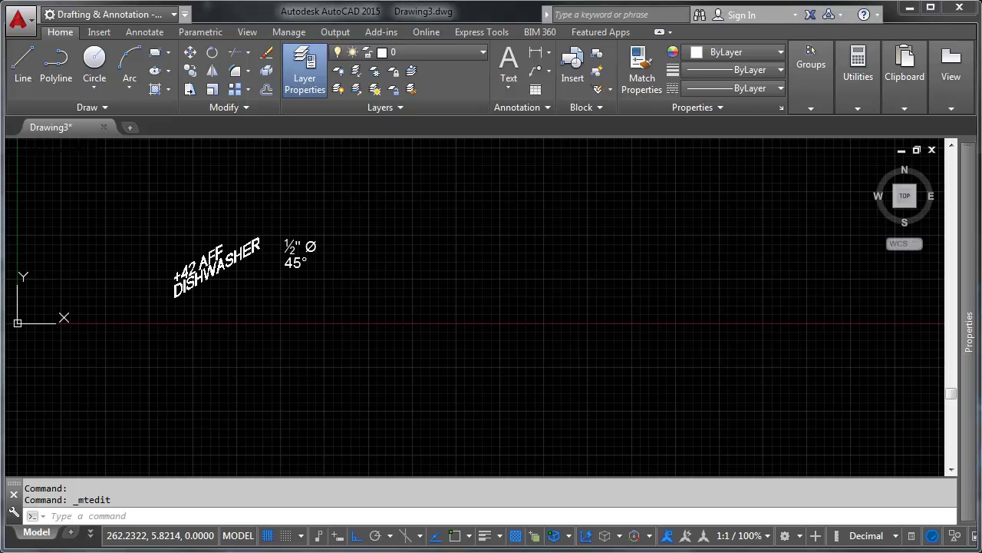
middle_click_drag(431, 274, 534, 266)
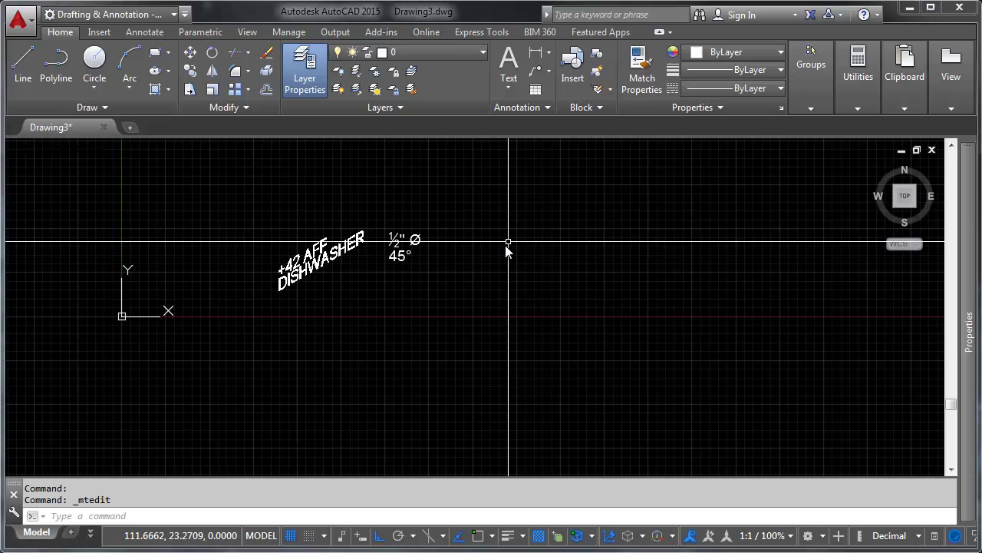
left_click(508, 67)
left_click(509, 88)
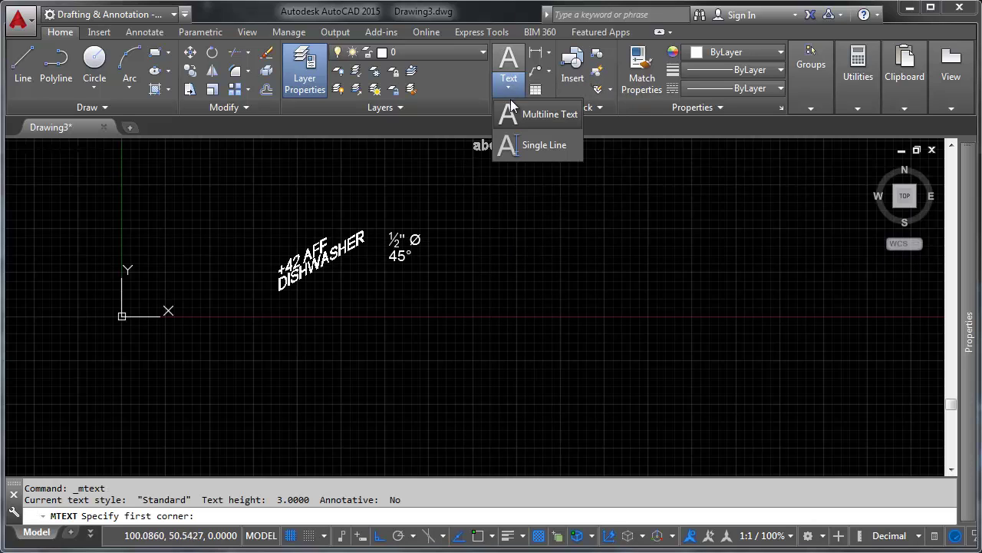
left_click(528, 114)
left_click(473, 206)
left_click(659, 307)
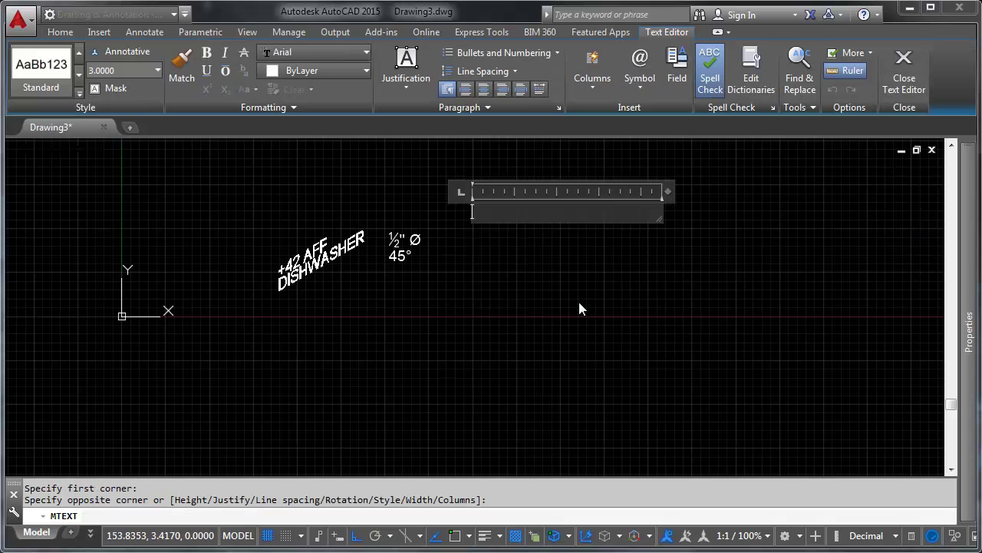
type("Hello and welcome to the eighth video in my series on getting started with AutoCAD. My name is Chris and in this video we’re going to talk about text. Please note that I am using AutoCAD 2015 and as such there will be visual differences between what is on my screen and what you’ve got, given that you’re not using AutoCAD 2015.")
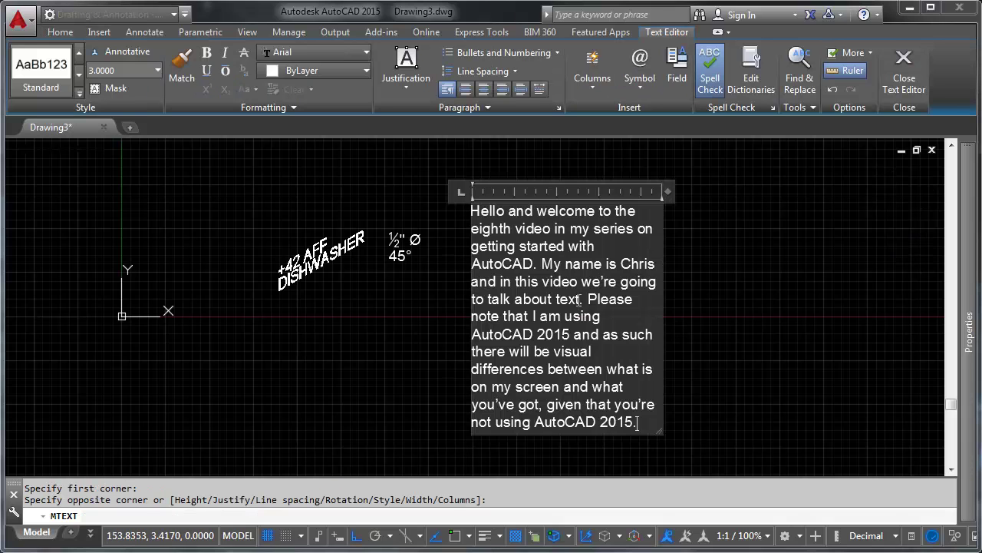
left_click(709, 238)
- Select the paragraph and open its Column Settings from Properties
left_click_drag(657, 179, 566, 215)
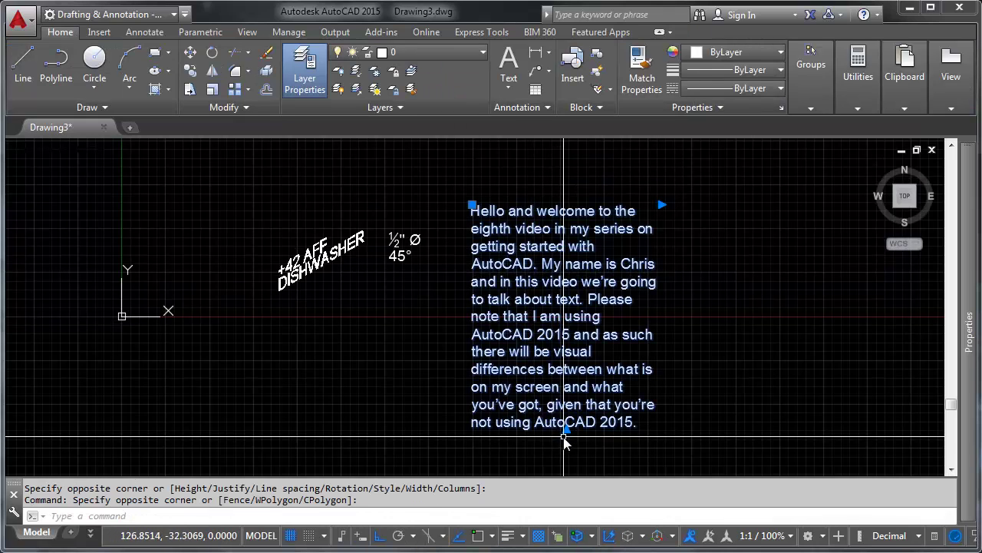
mouse_move(969, 393)
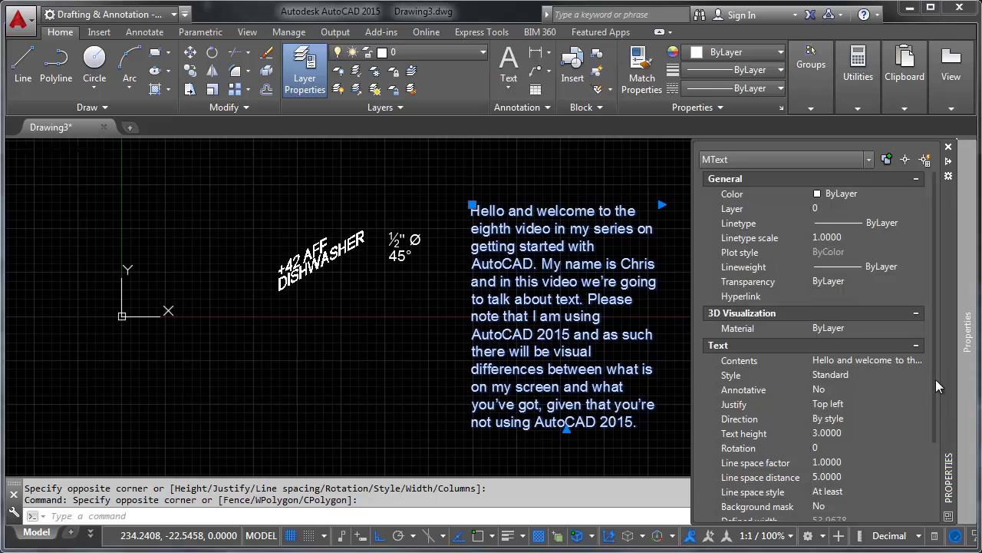
left_click_drag(935, 402, 942, 500)
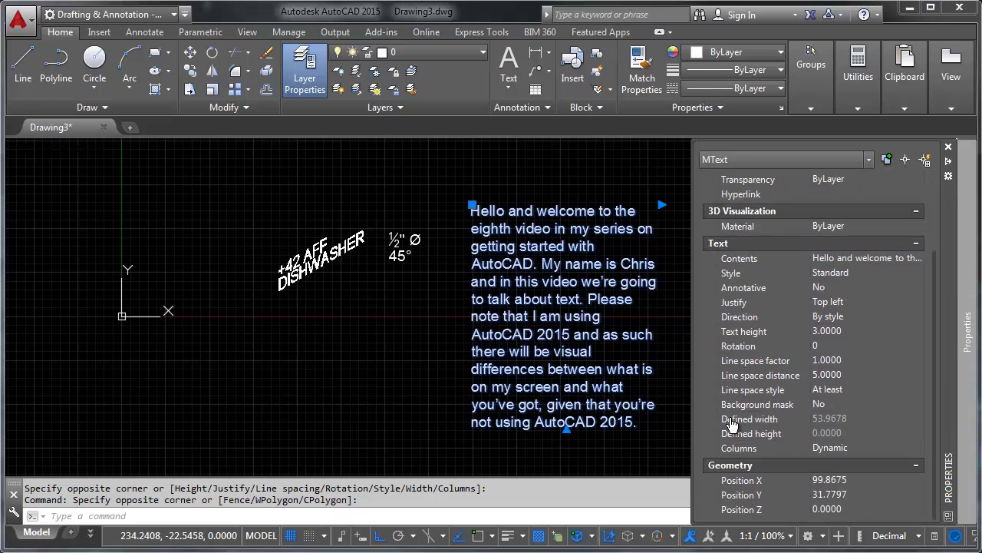
left_click(900, 449)
left_click(918, 448)
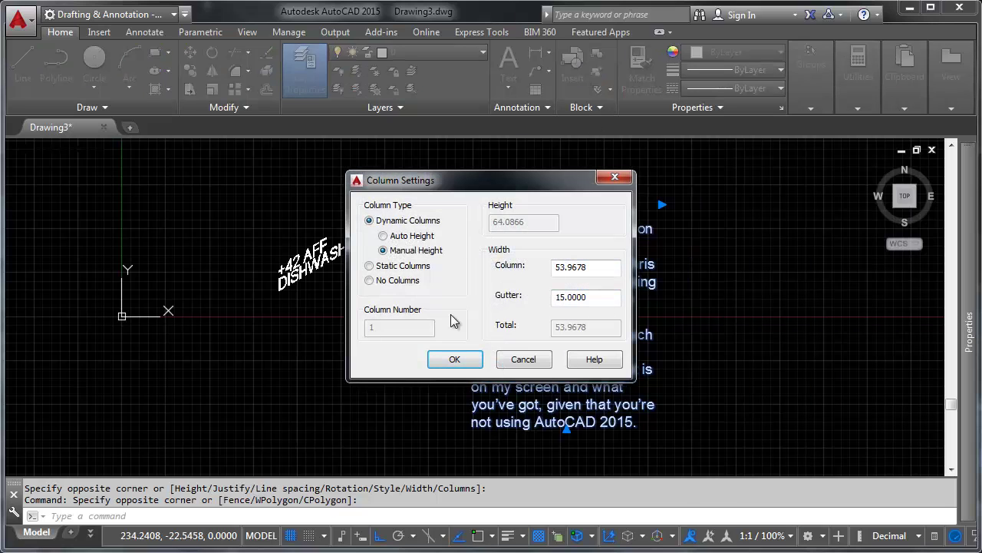
- Cancel Column Settings and drag the column-height grip up to split the text into two columns
left_click(531, 358)
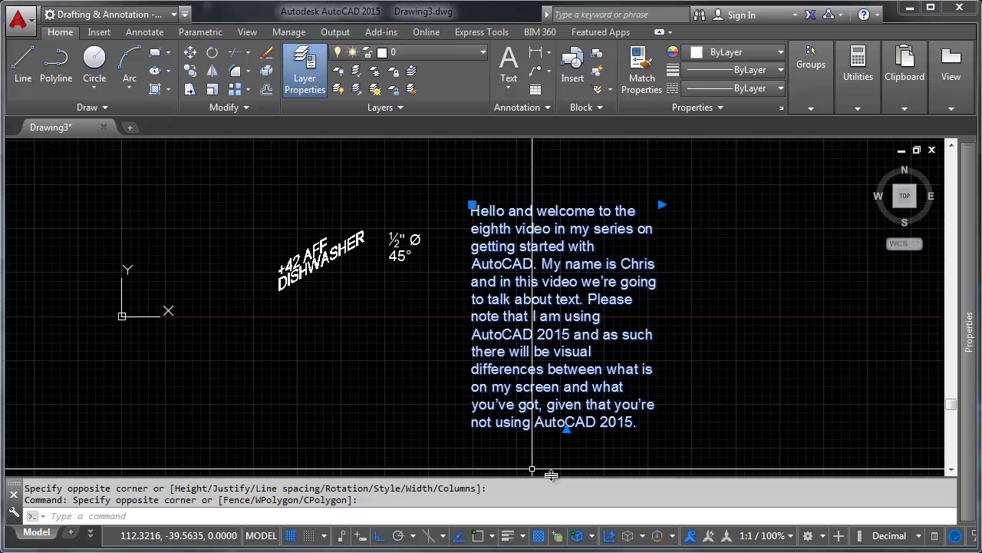
left_click(566, 427)
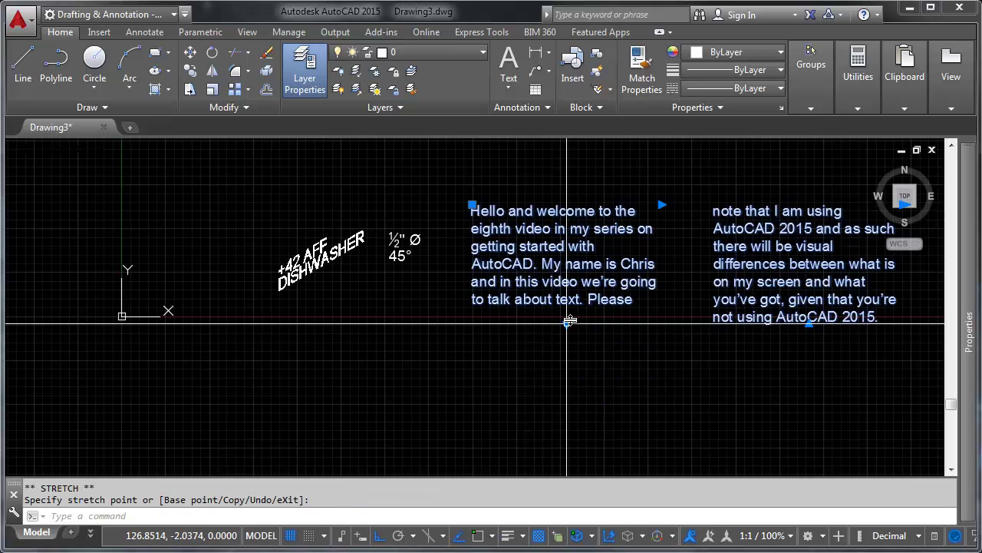
left_click(567, 325)
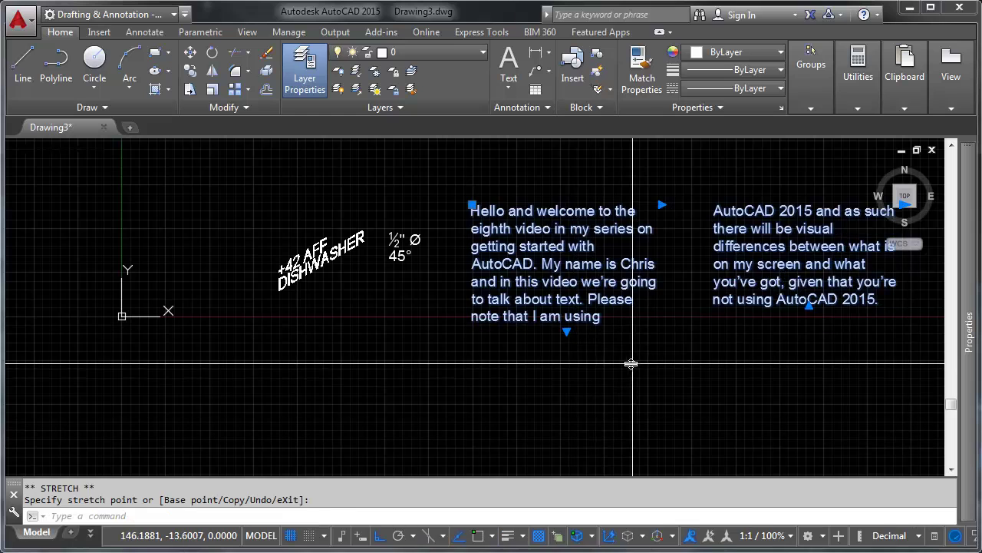
key("Escape")
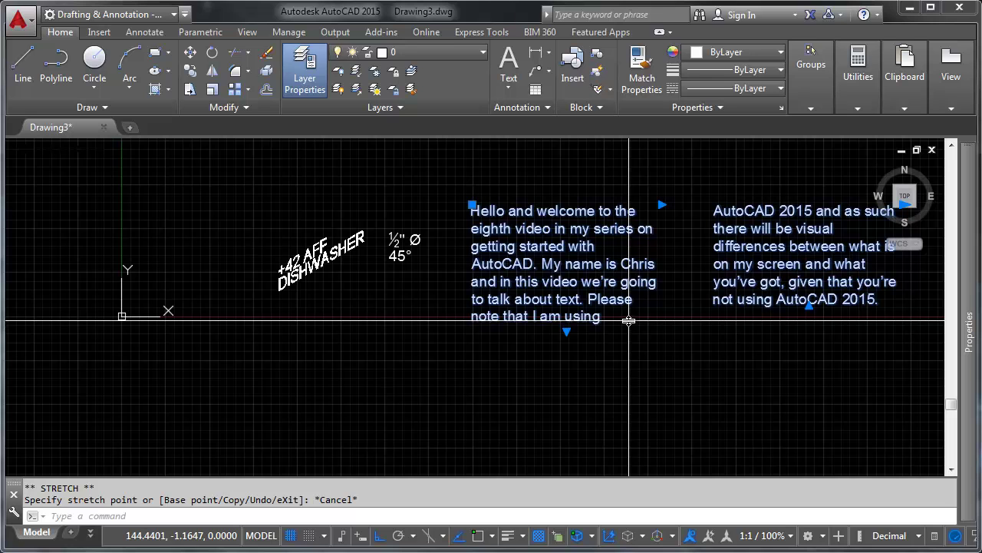
- Deselect, recentre the view, and select both text columns
key("Escape")
mouse_move(696, 362)
middle_mouse_down()
mouse_move(586, 326)
mouse_move(568, 361)
mouse_move(511, 401)
middle_mouse_up()
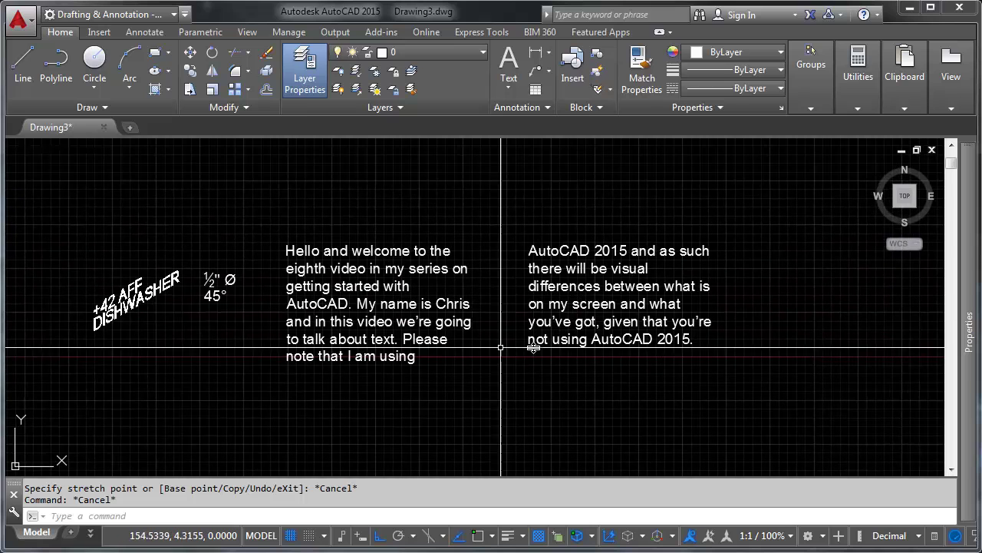
left_click_drag(653, 219, 592, 268)
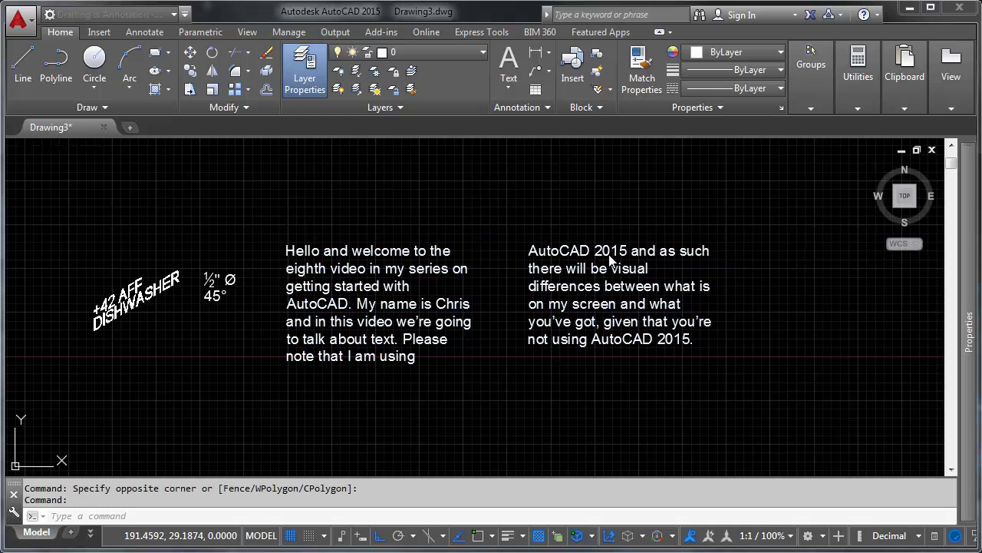
- Open the two-column mtext and add new lines after '2015.' in the second column
double_click(611, 251)
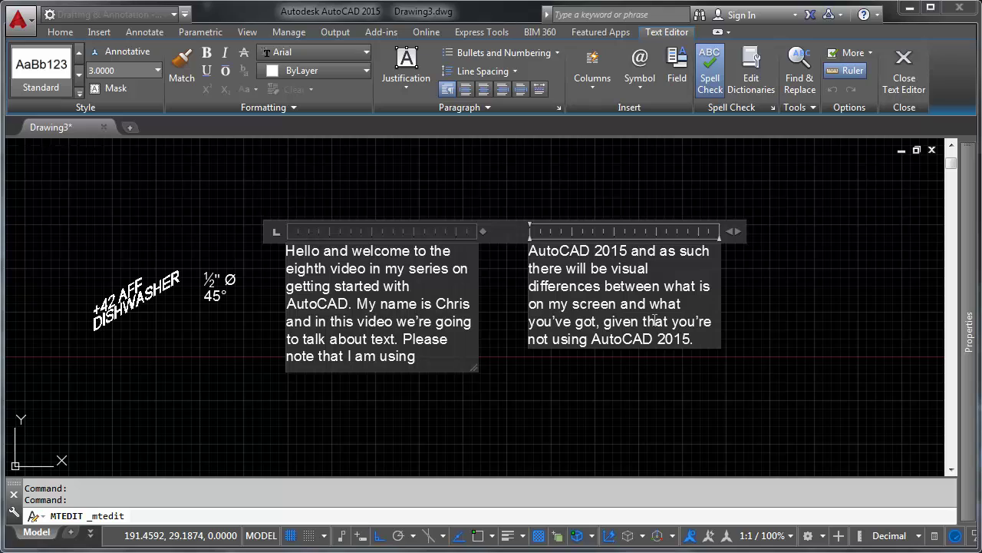
left_click(699, 340)
key("Return")
key("Return")
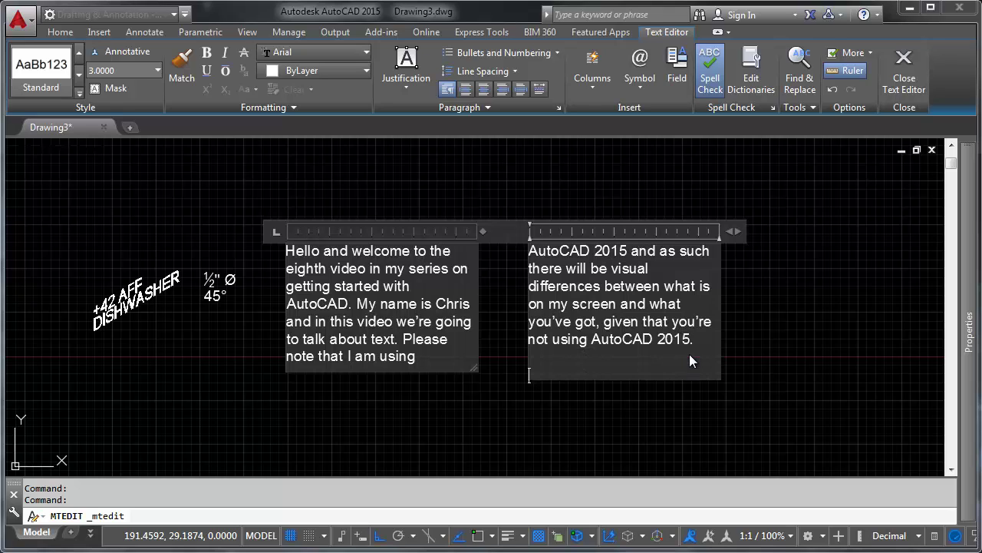
- Place left tab stops on the second column's ruler, including ones at 3 and 27
left_click(276, 231)
left_click(543, 233)
left_click_drag(610, 231, 624, 244)
- Type the tab-aligned rows 'A ASDFASDF AAA' and 'ASDF ASDFA ZXC' under the second column
type("A")
key("Tab")
type("ASDFASDF")
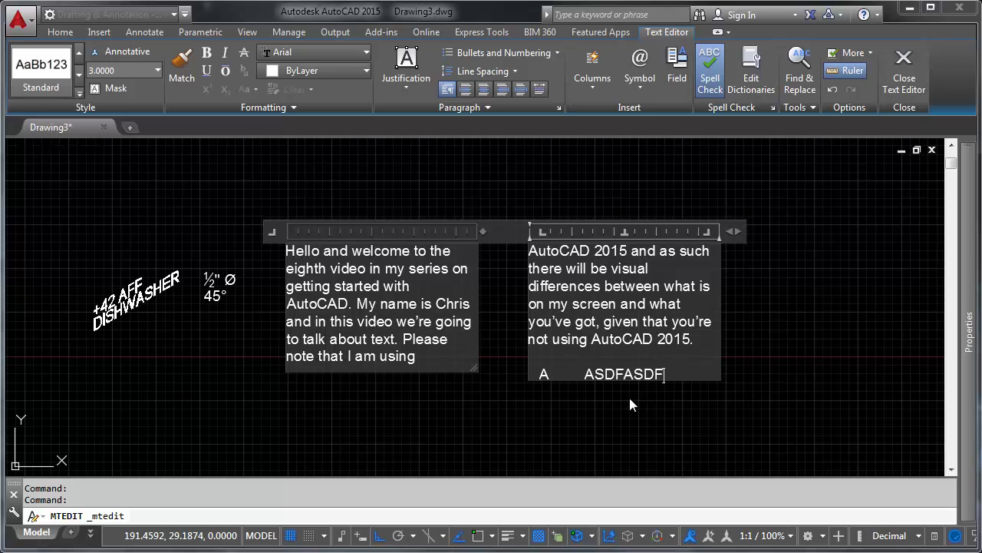
key("Tab")
type("AAA")
key("Return")
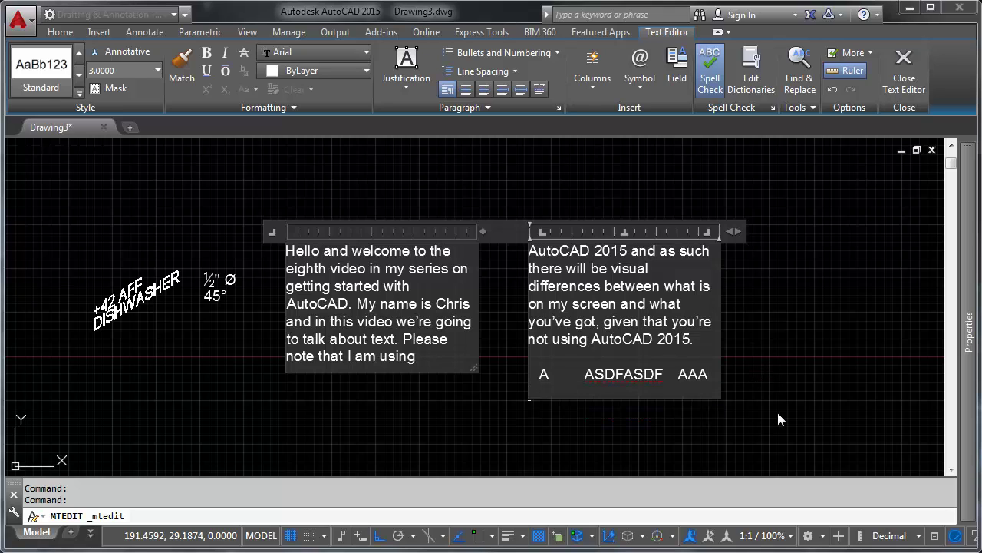
type("ASDF")
key("Tab")
type("ASDFA")
key("Tab")
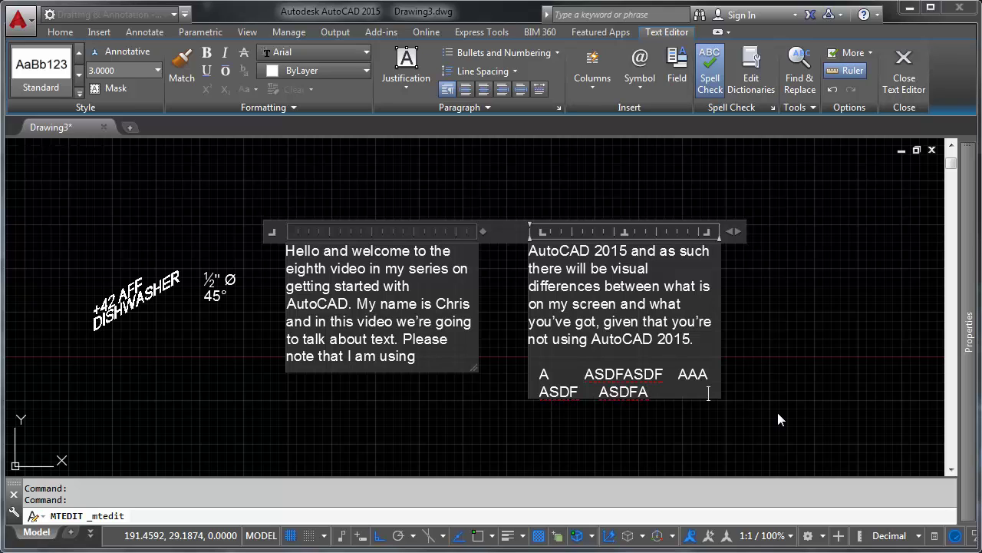
type("ZXC")
key("Return")
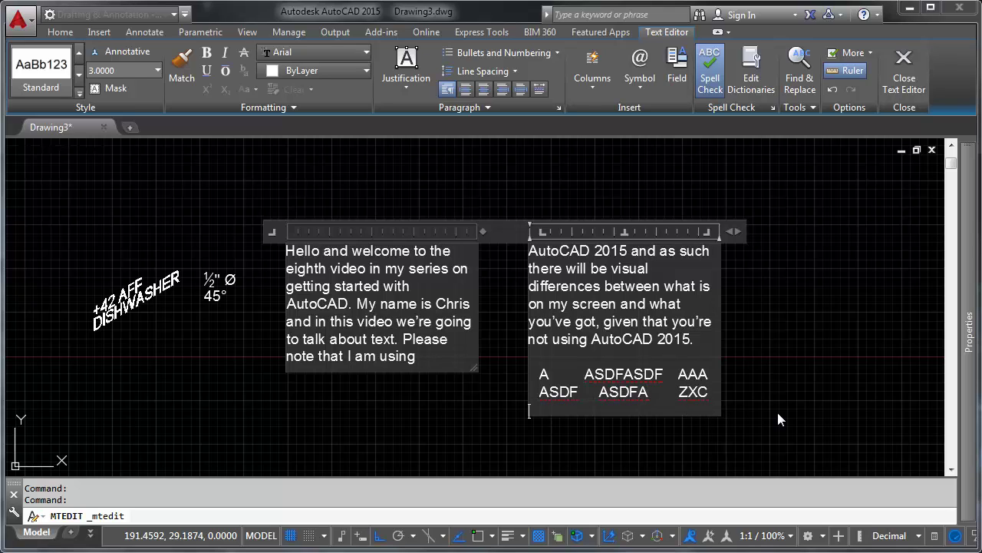
- Select the tabbed rows, view their Paragraph settings without changing them, and close the editor
left_click(613, 307)
left_click_drag(561, 307, 623, 322)
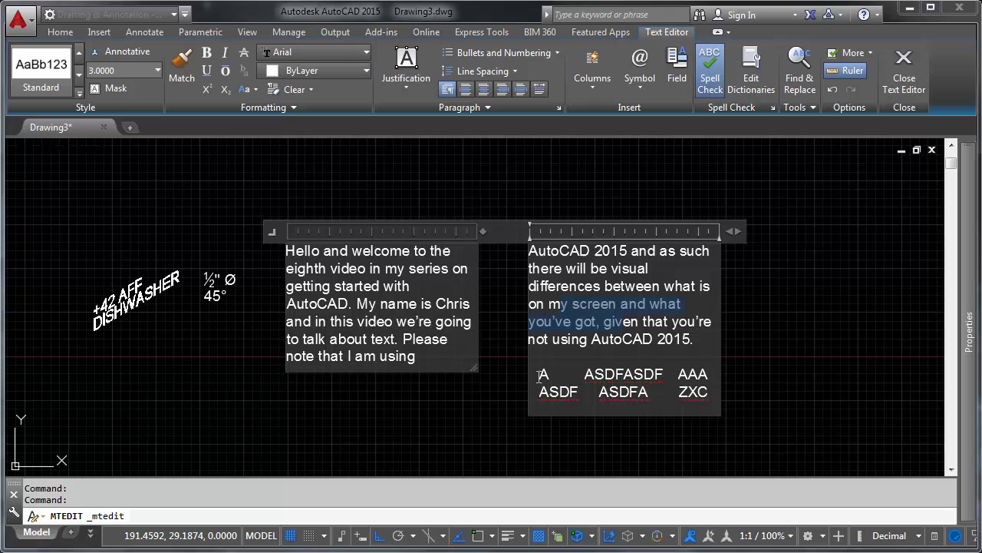
left_click_drag(540, 374, 699, 413)
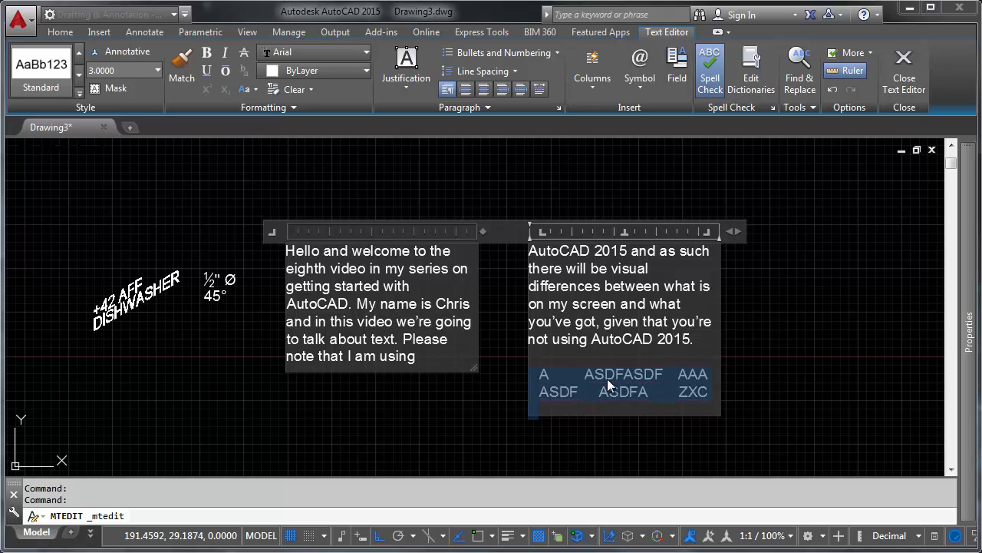
right_click(585, 228)
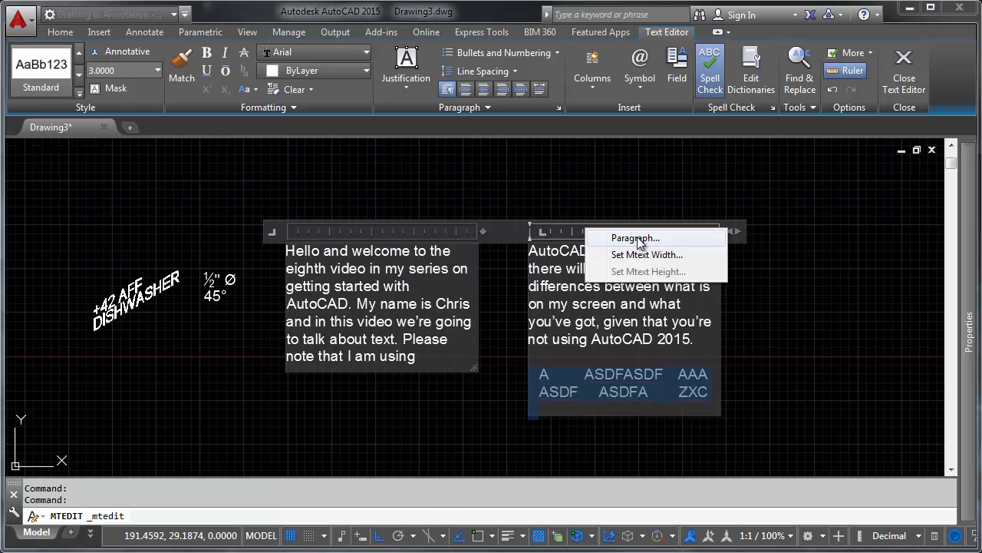
left_click(640, 238)
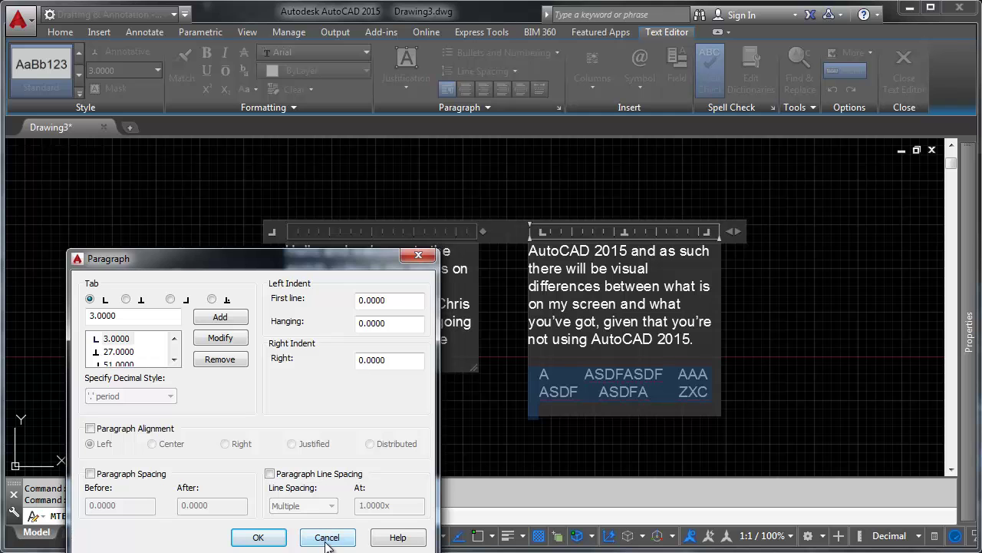
left_click(326, 537)
left_click(754, 301)
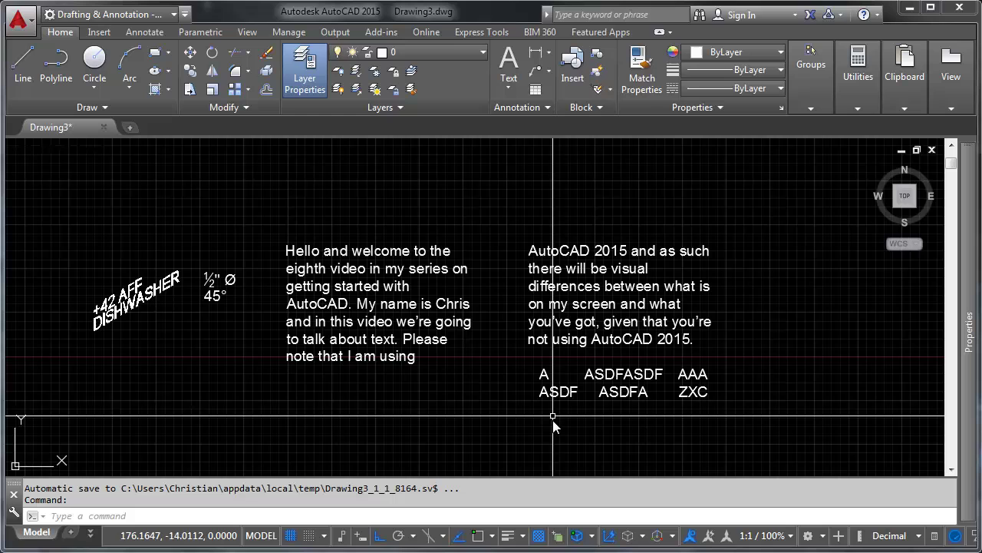
scroll(558, 353, "down", 2)
middle_click_drag(637, 351, 607, 308)
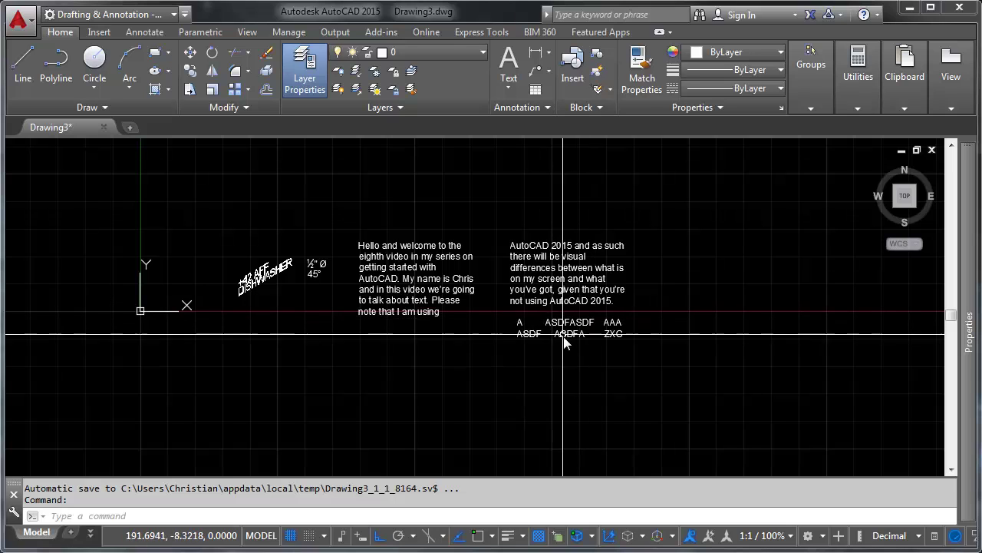
left_click(585, 326)
double_click(591, 292)
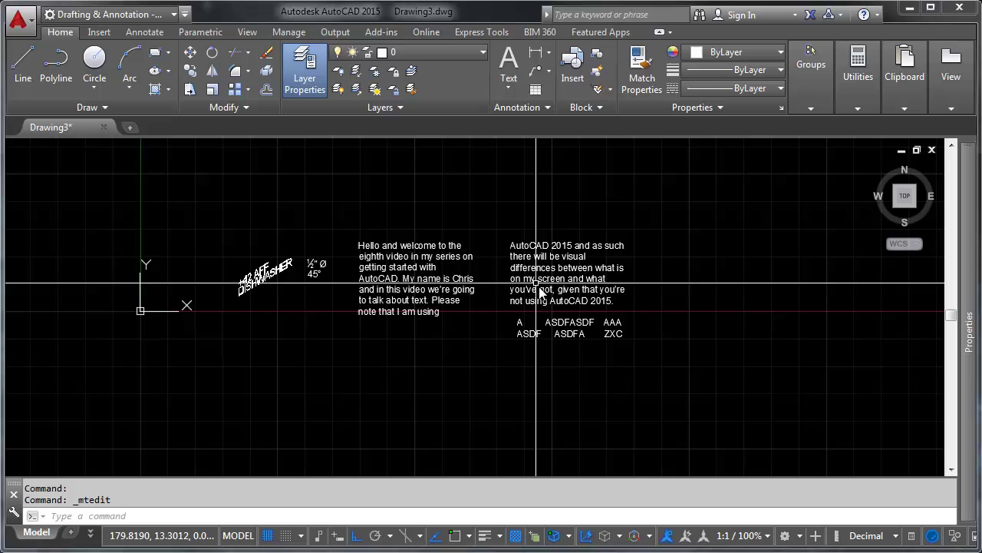
key("Escape")
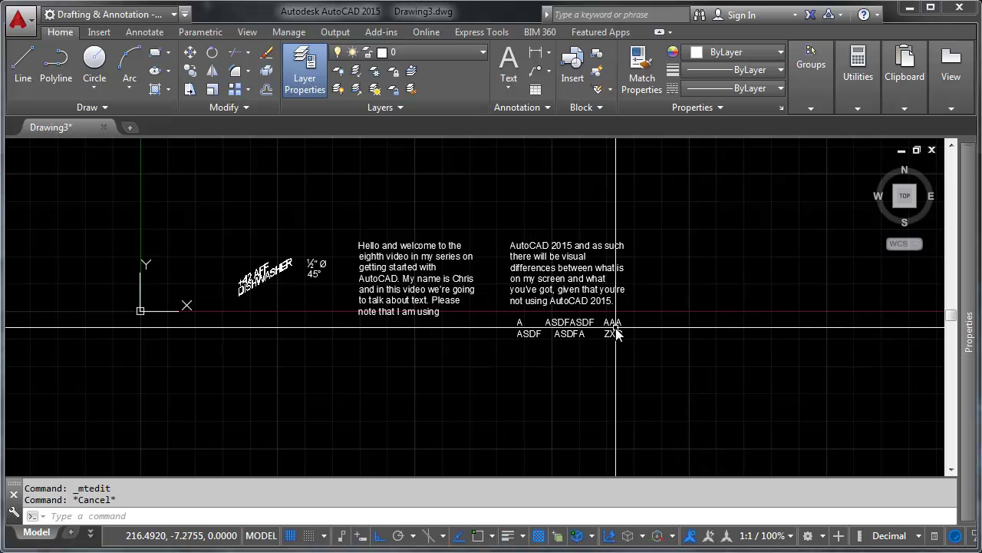
scroll(598, 327, "down", 2)
middle_click_drag(557, 330, 616, 334)
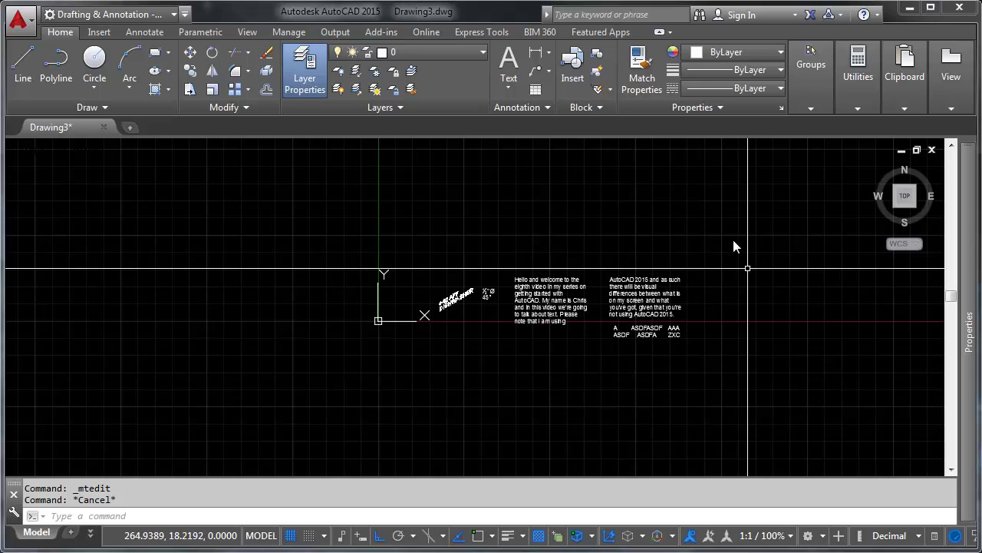
scroll(699, 293, "up", 3)
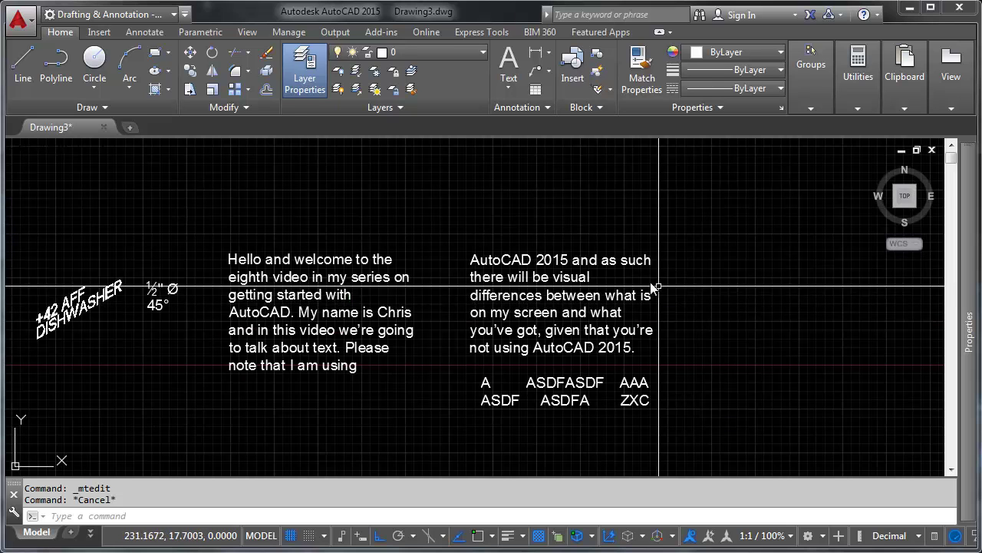
scroll(637, 280, "down", 3)
mouse_move(602, 257)
middle_mouse_down()
mouse_move(592, 246)
mouse_move(604, 255)
middle_mouse_up()
- Draw a four-segment zigzag of lines across both text columns with Ortho off
type("l")
key("Return")
left_click(475, 175)
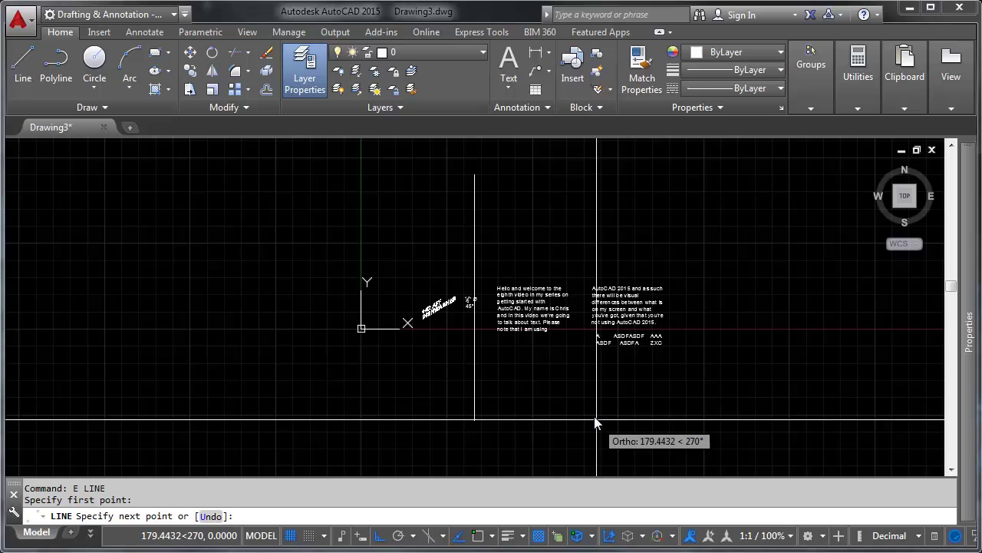
key("F8")
left_click(568, 435)
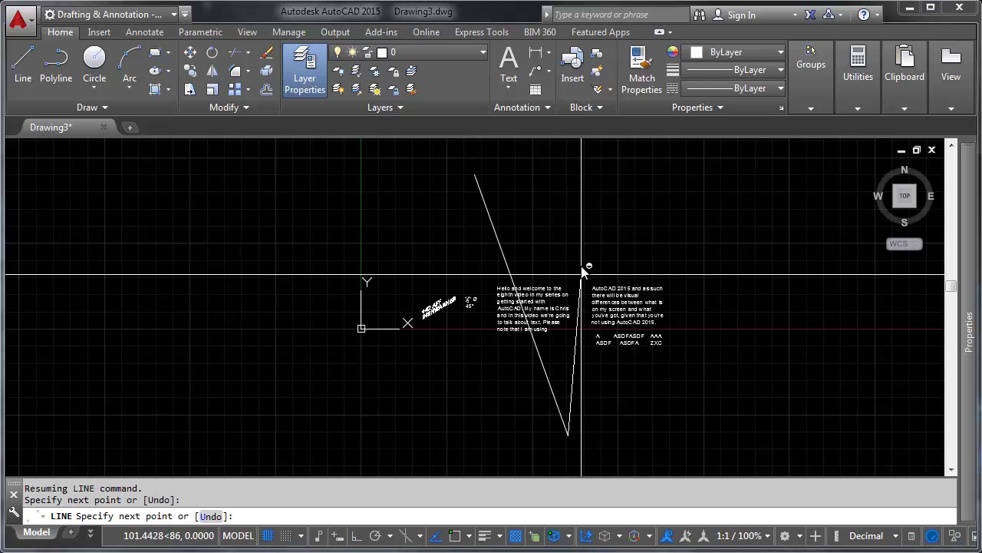
left_click(527, 207)
left_click(672, 394)
left_click(603, 156)
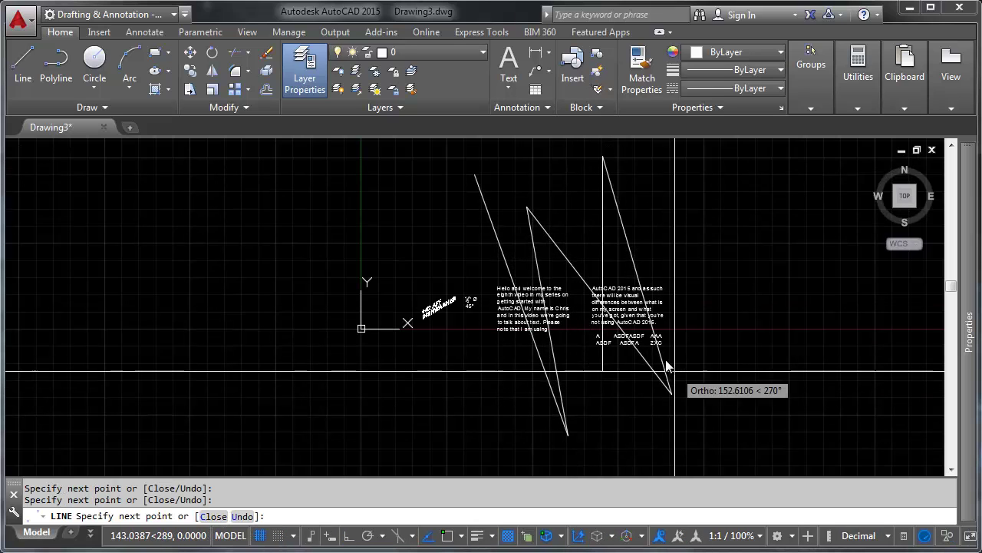
key("Return")
- Send the zigzag lines to the back of the draw order
middle_click_drag(598, 209, 601, 243)
left_click(636, 197)
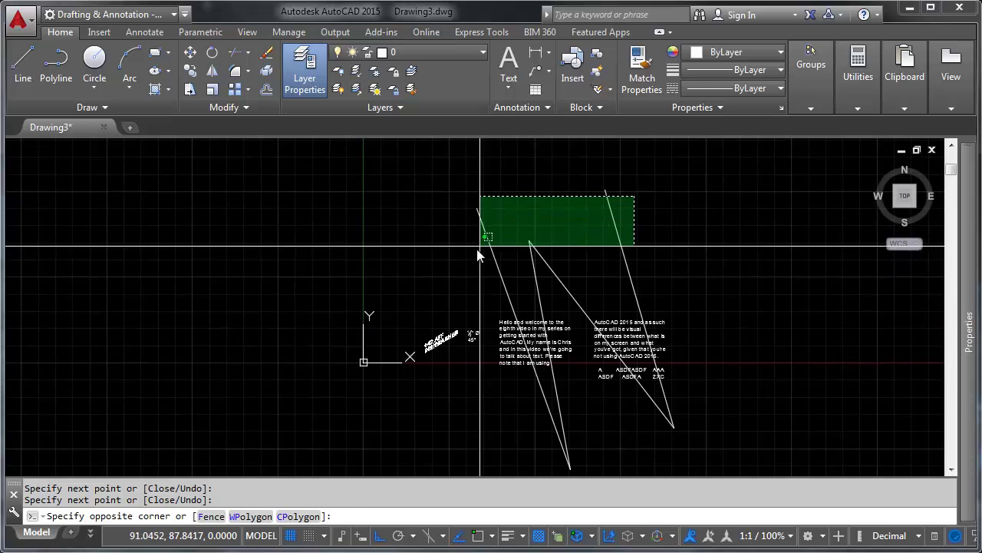
left_click(477, 249)
right_click(530, 253)
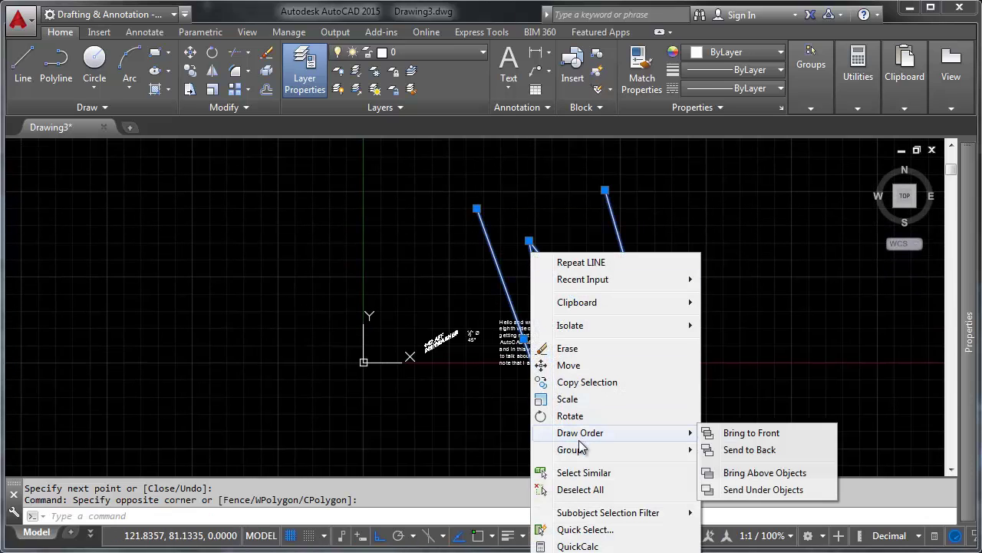
mouse_move(583, 434)
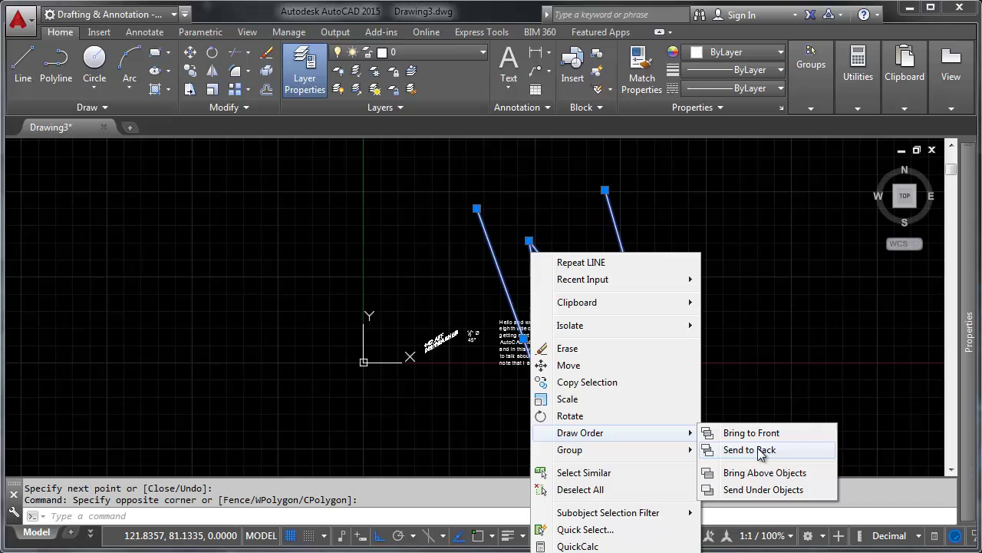
left_click(749, 451)
mouse_move(618, 395)
middle_mouse_down()
mouse_move(584, 326)
mouse_move(612, 348)
mouse_move(619, 392)
middle_mouse_up()
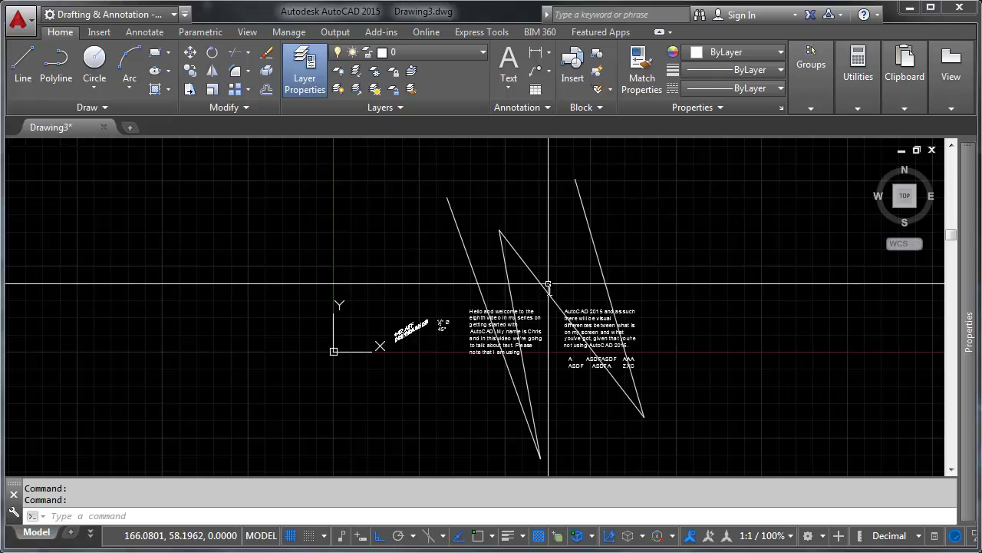
middle_click_drag(551, 294, 585, 254)
scroll(635, 268, "up", 10)
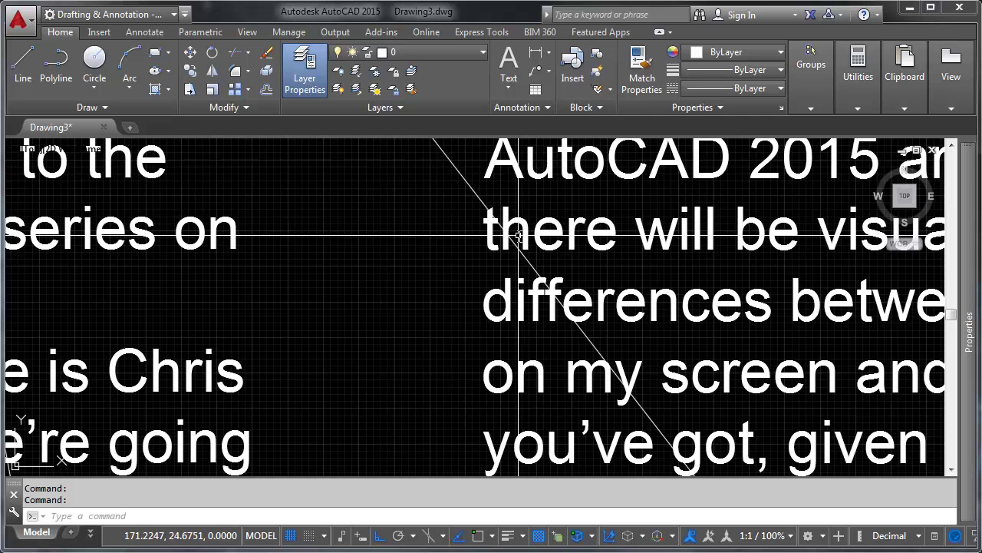
scroll(530, 295, "down", 8)
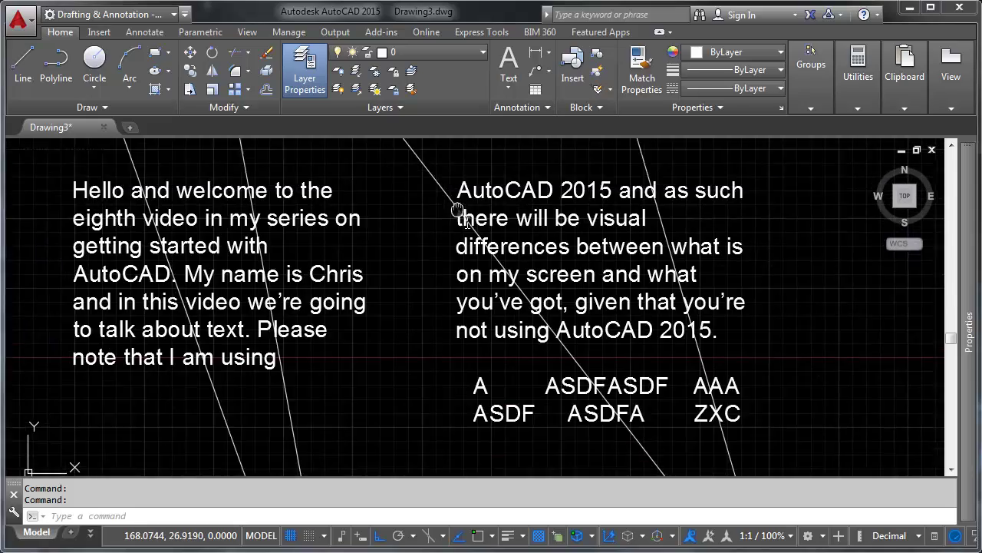
scroll(533, 286, "up", 5)
left_click(541, 313)
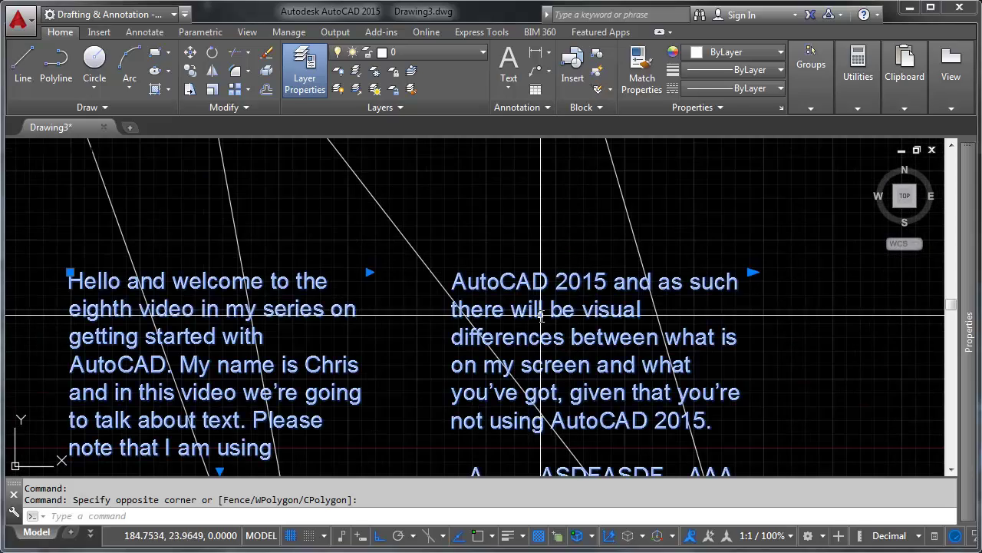
scroll(541, 312, "down", 4)
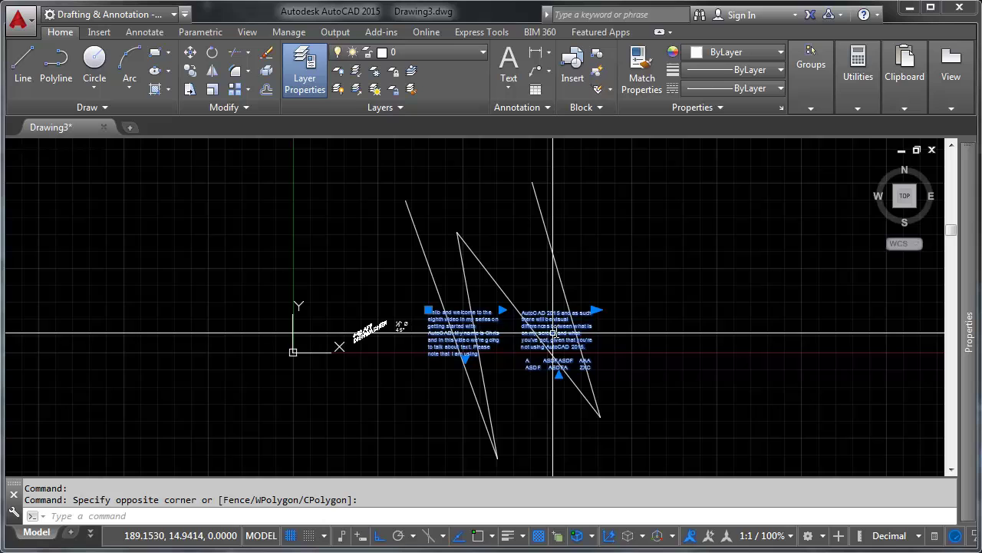
scroll(503, 346, "down", 1)
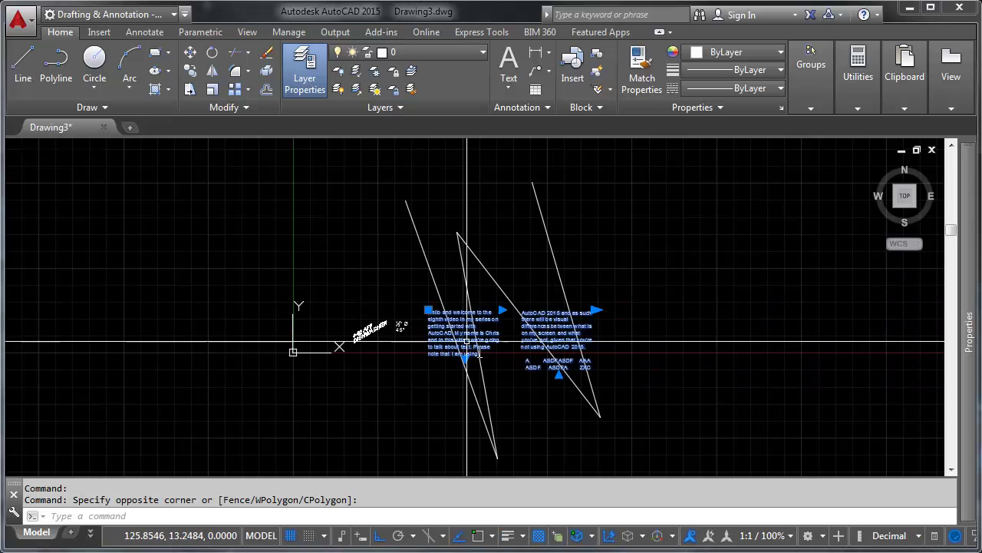
scroll(532, 339, "up", 2)
scroll(534, 339, "up", 2)
key("Escape")
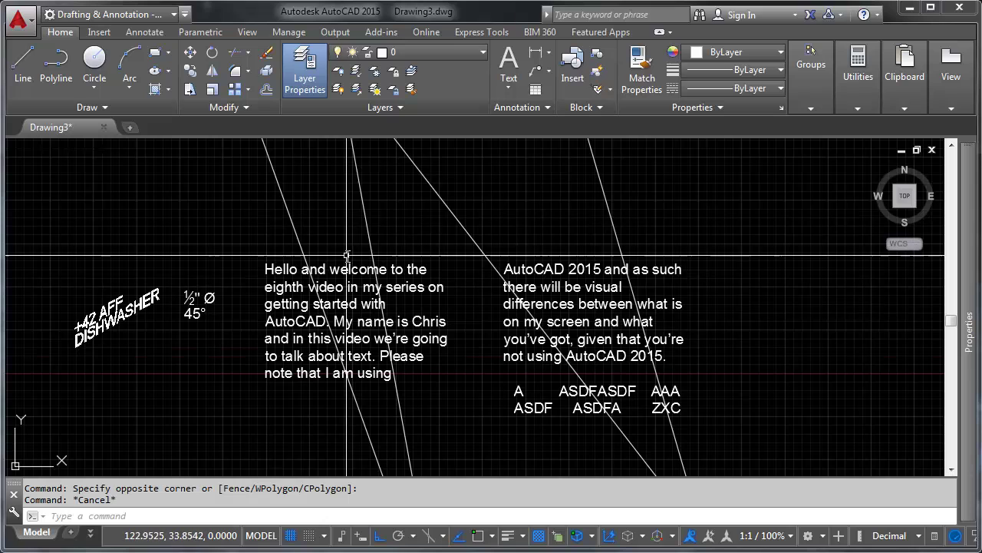
scroll(351, 253, "down", 2)
middle_click_drag(371, 221, 453, 258)
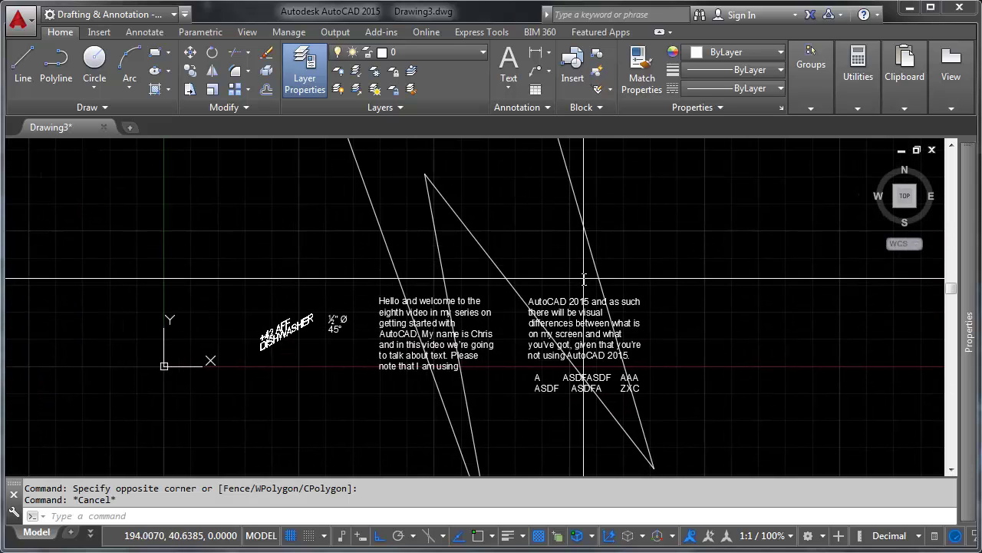
- Turn on a background mask for both text blocks, using drawing background colour and 1.1 offset
left_click(370, 290)
left_click(657, 401)
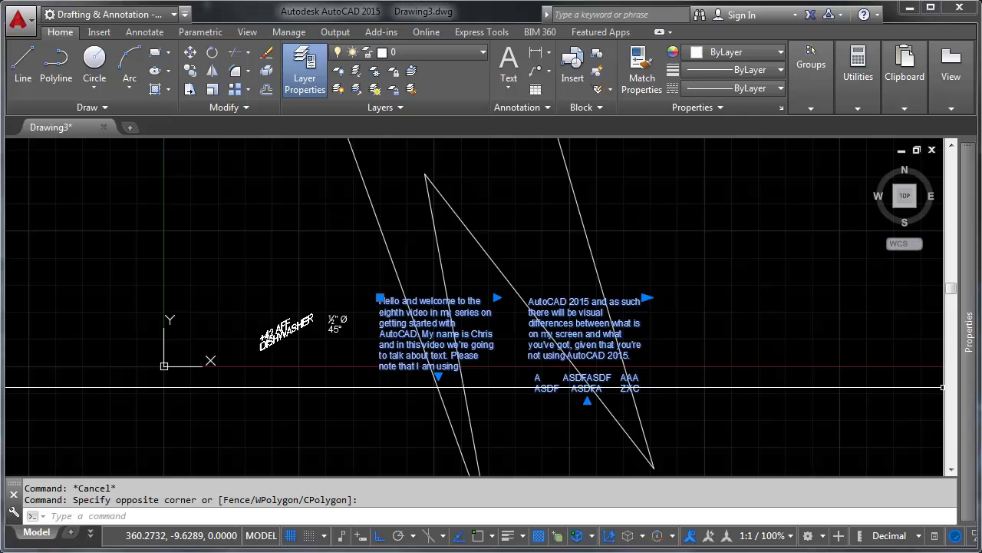
mouse_move(967, 338)
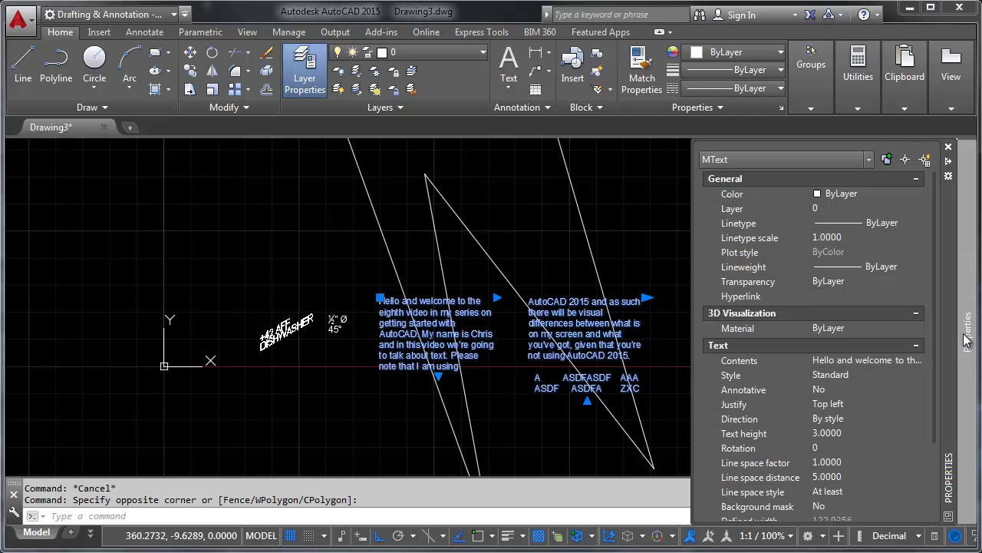
left_click_drag(934, 325, 937, 428)
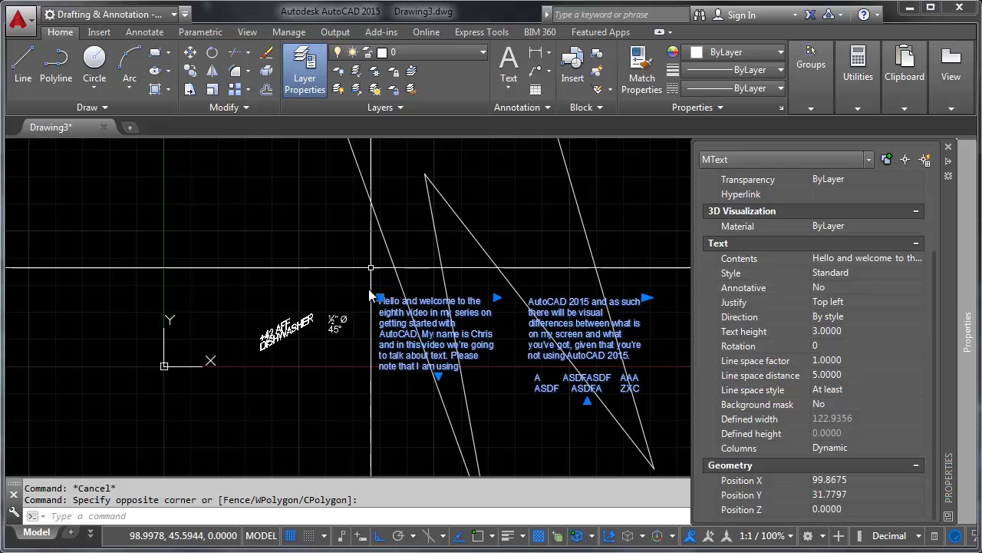
left_click(916, 404)
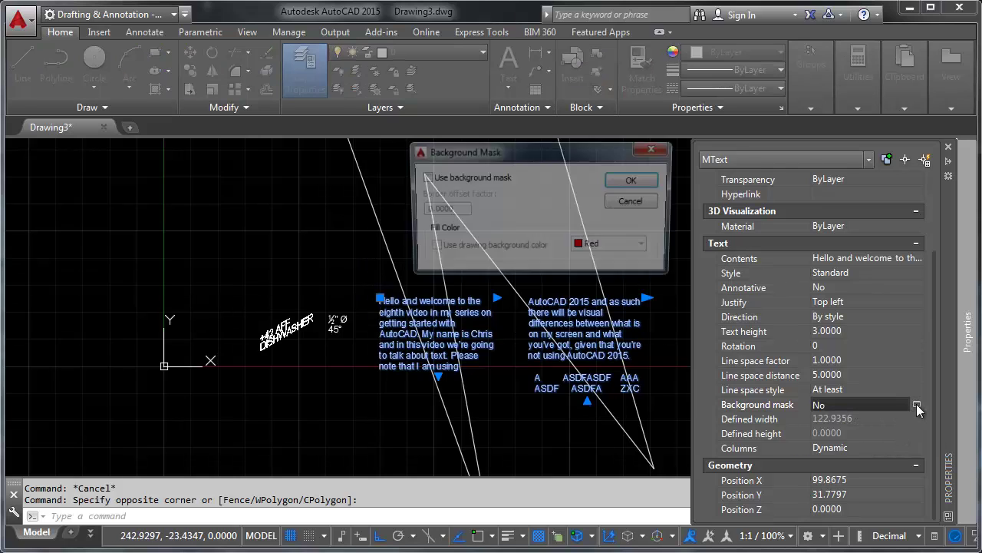
left_click(438, 180)
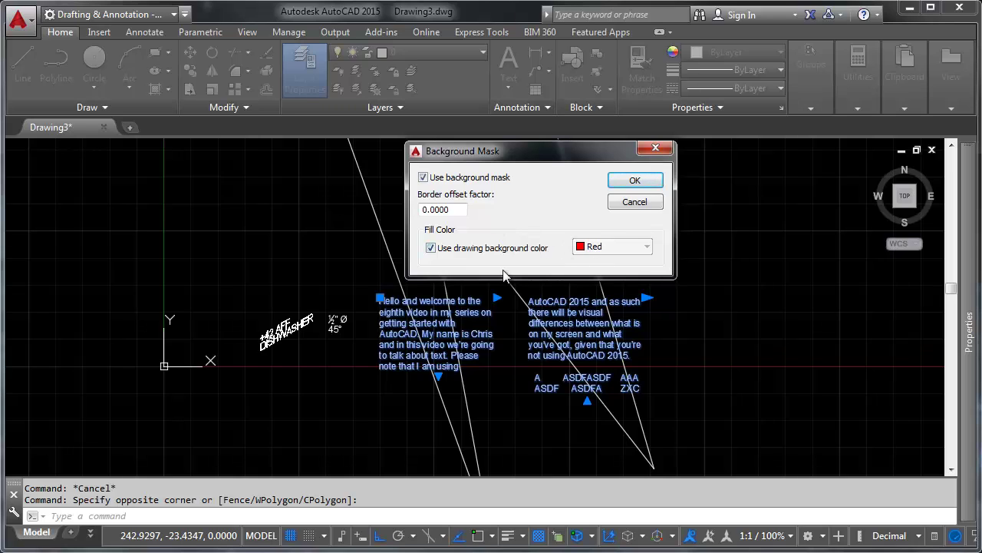
double_click(459, 210)
type("1.1")
left_click(651, 182)
scroll(606, 303, "up", 3)
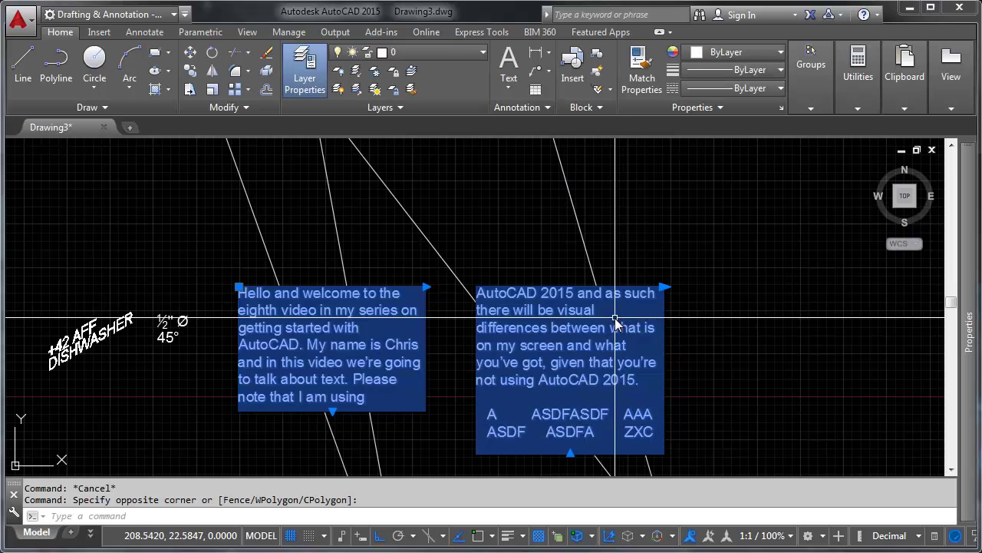
key("Escape")
scroll(599, 296, "up", 8)
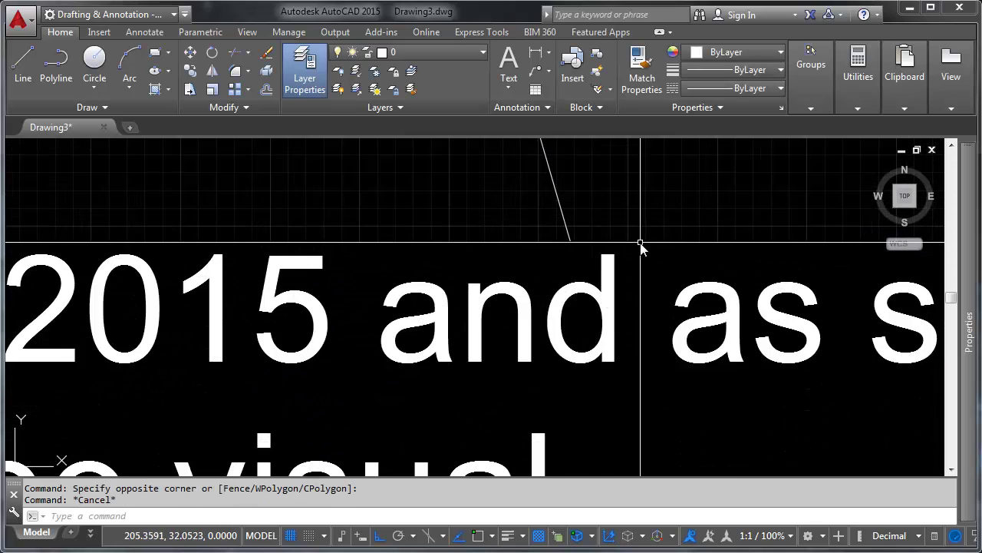
scroll(636, 246, "down", 6)
scroll(439, 273, "up", 4)
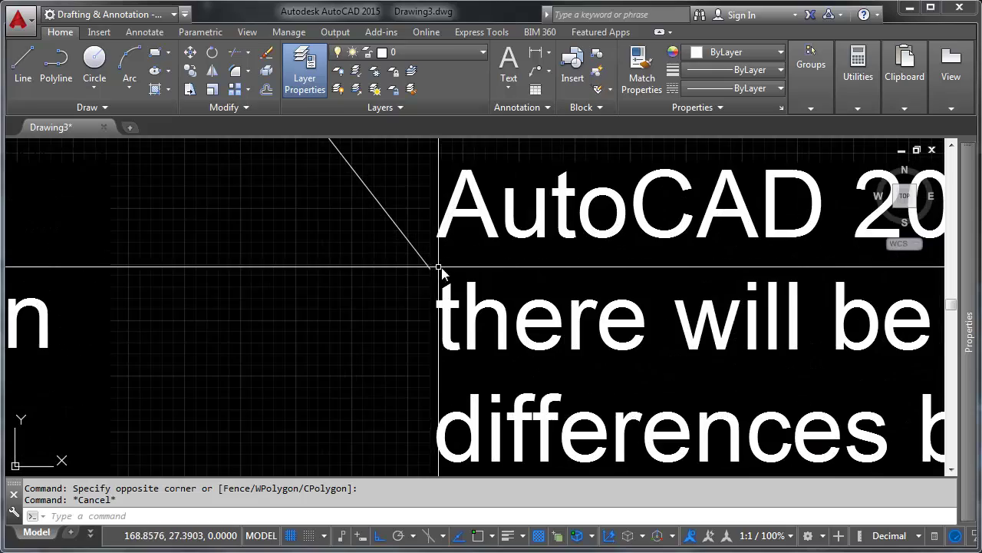
scroll(442, 334, "down", 7)
scroll(606, 334, "up", 2)
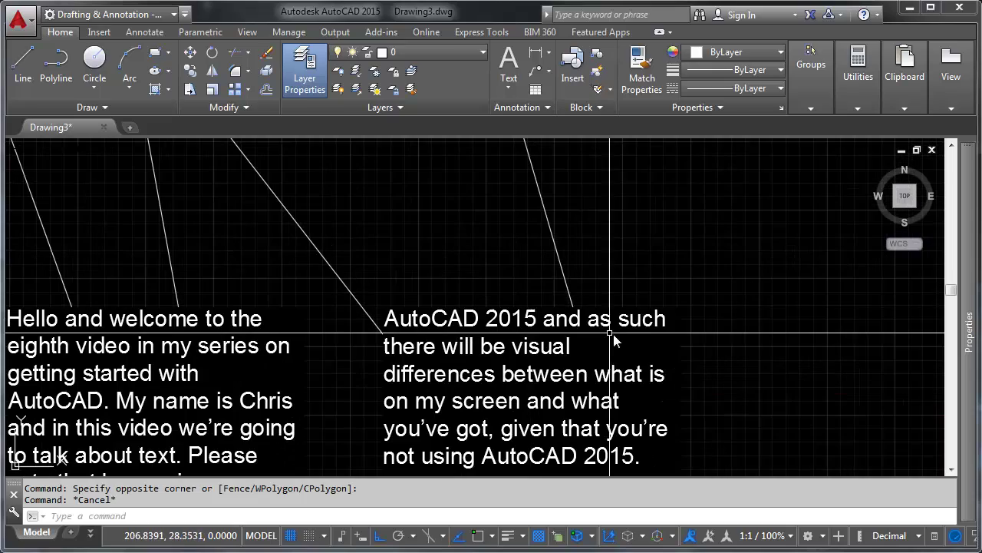
scroll(551, 278, "down", 5)
scroll(552, 278, "down", 1)
middle_click_drag(552, 278, 493, 313)
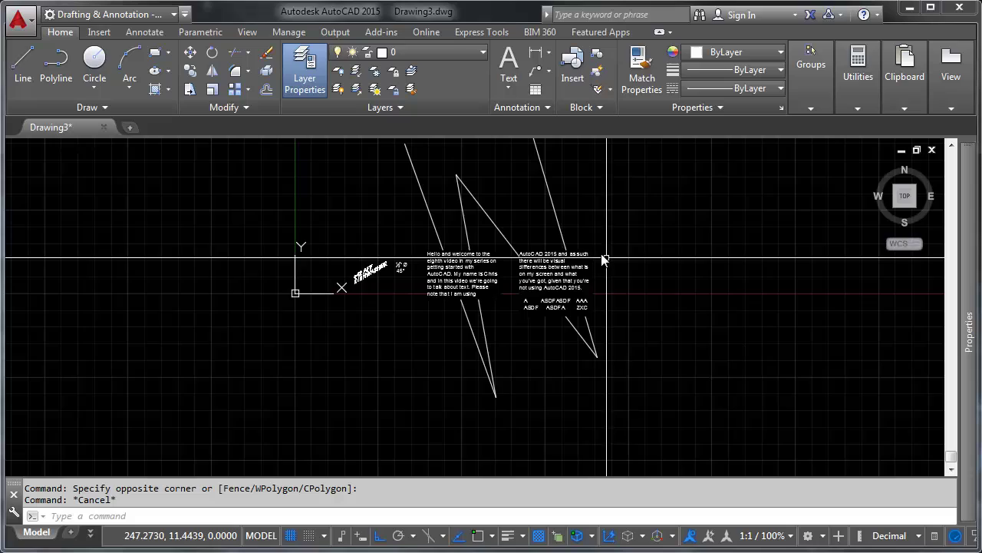
scroll(592, 323, "up", 4)
middle_click_drag(592, 322, 721, 436)
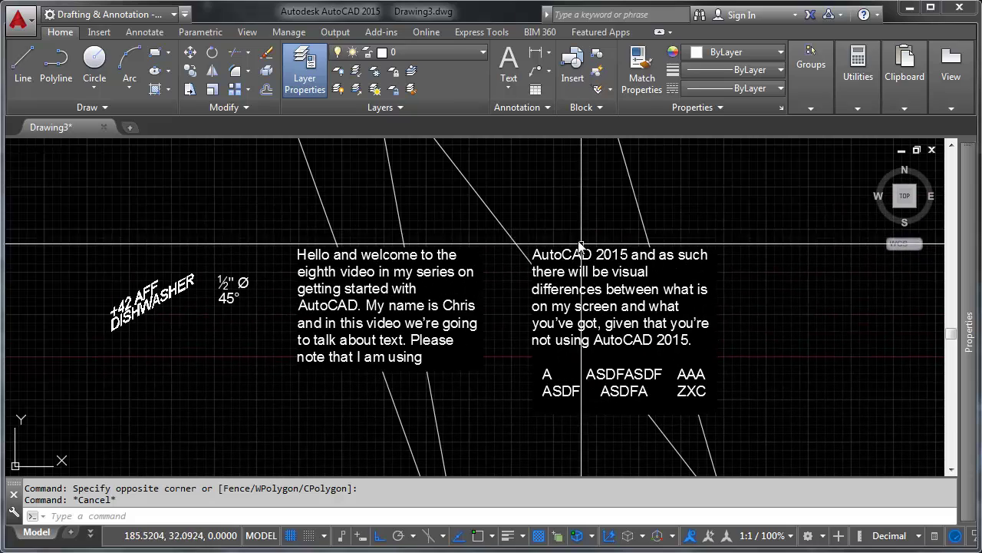
left_click(646, 204)
left_click(608, 229)
middle_click_drag(596, 174, 583, 195)
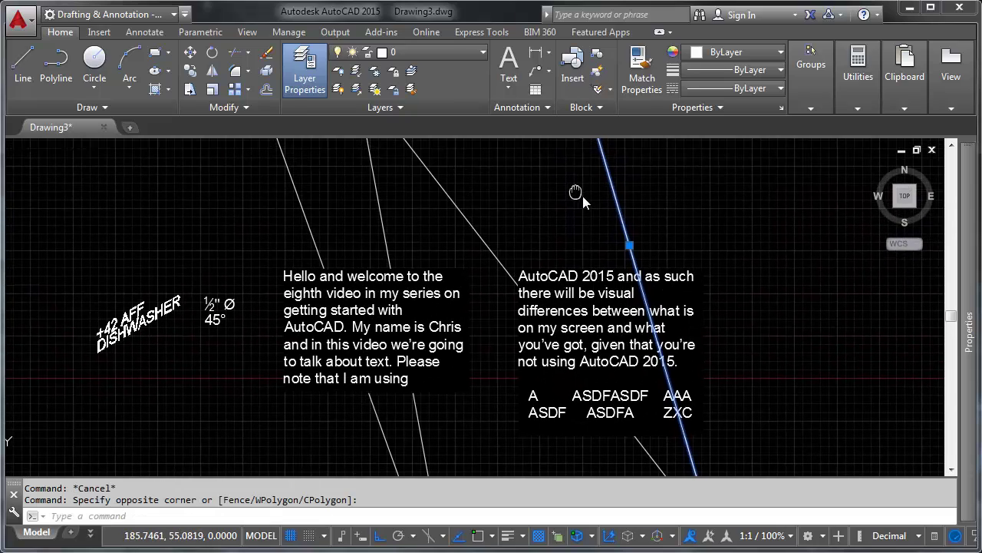
key("Escape")
left_click(513, 220)
left_click(439, 243)
key("Escape")
scroll(491, 253, "down", 7)
scroll(618, 281, "up", 5)
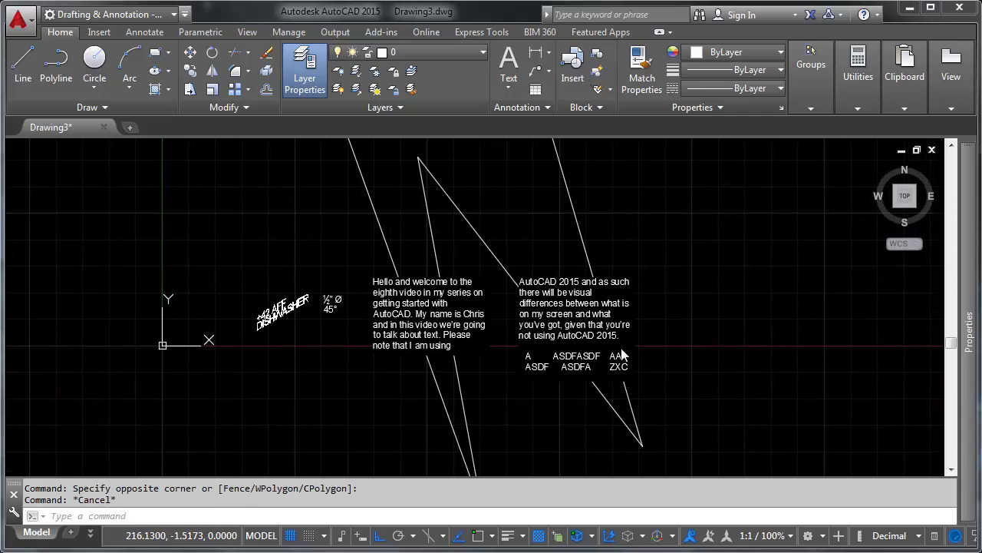
middle_click_drag(606, 347, 638, 314)
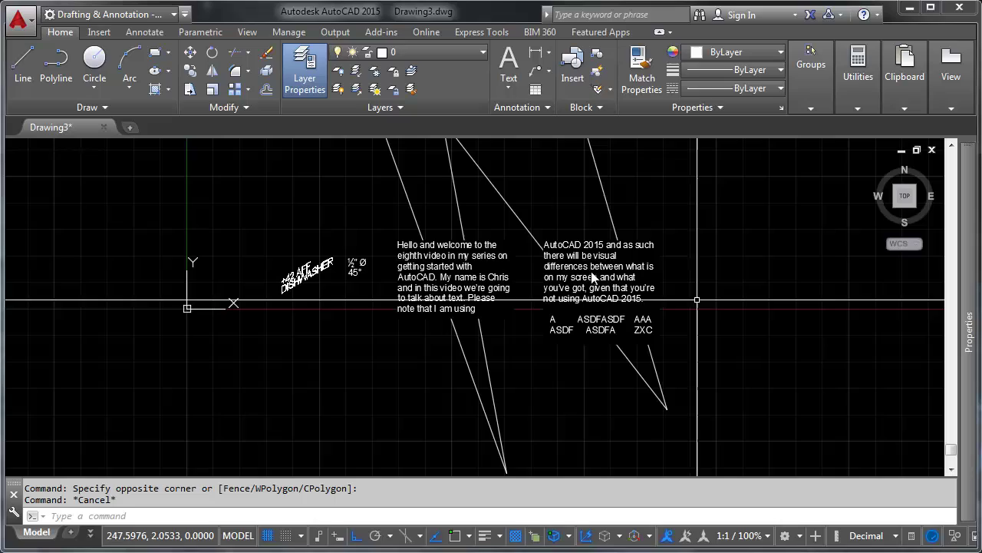
scroll(280, 264, "up", 5)
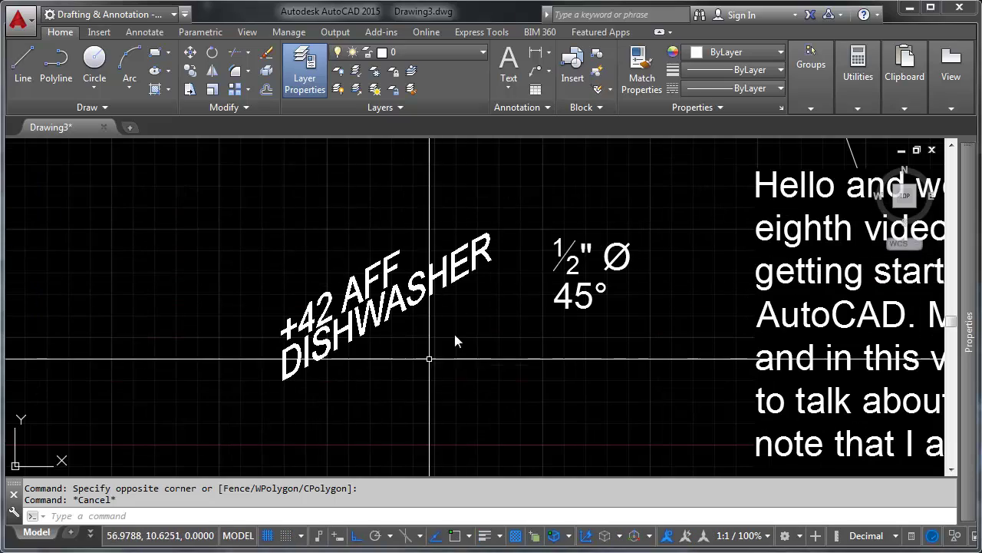
scroll(460, 246, "down", 5)
- Set the paragraph text's Rotation to 30 in Properties, then reopen it in the text editor
left_click(474, 244)
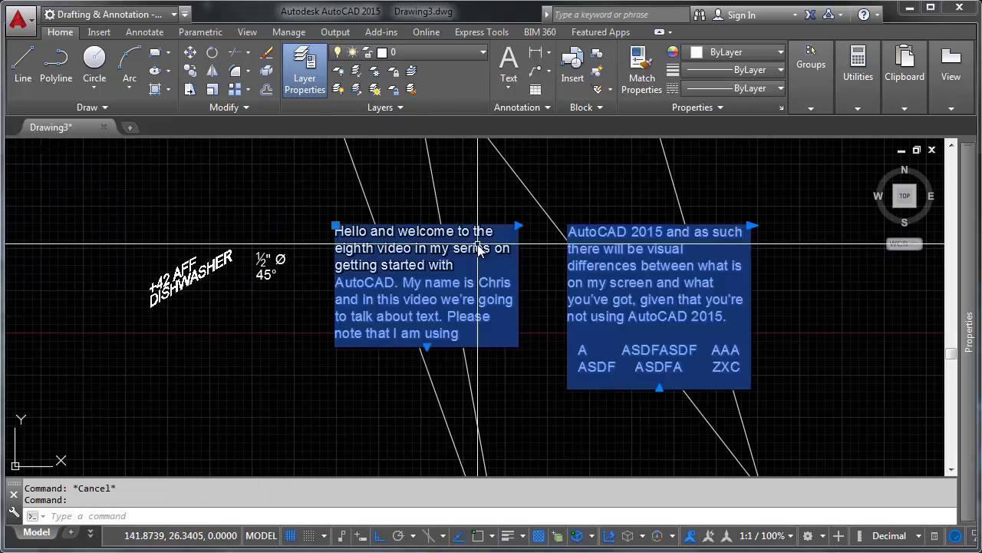
mouse_move(975, 298)
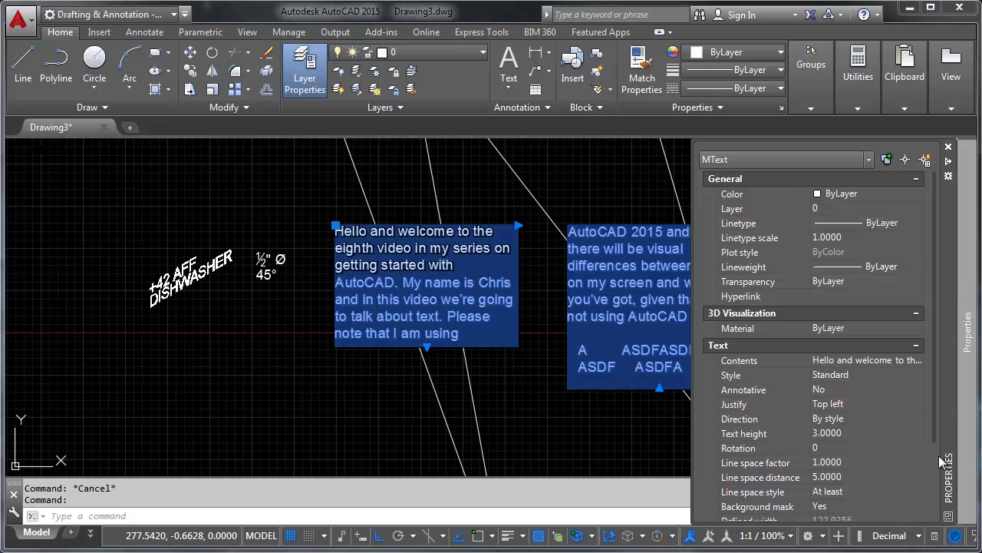
left_click(853, 448)
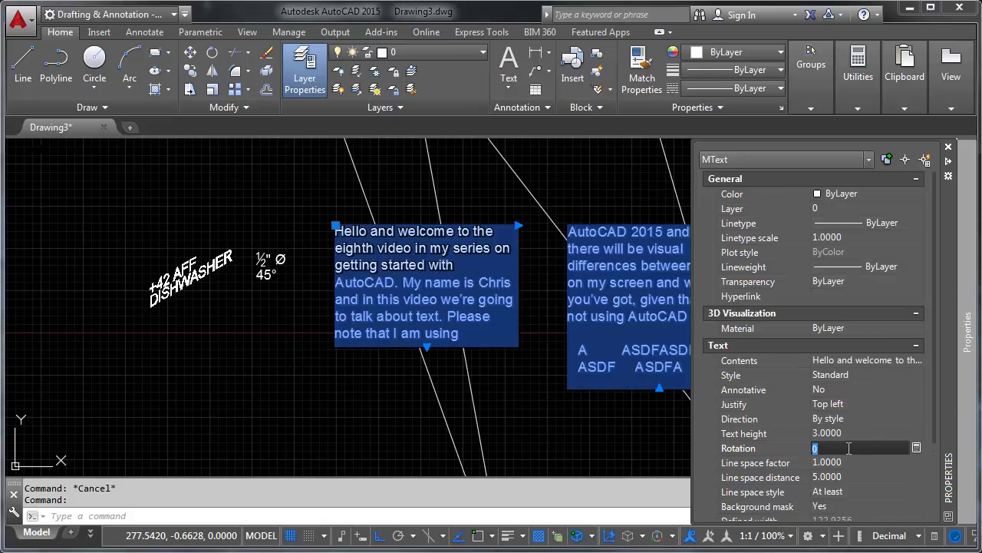
type("30")
key("Tab")
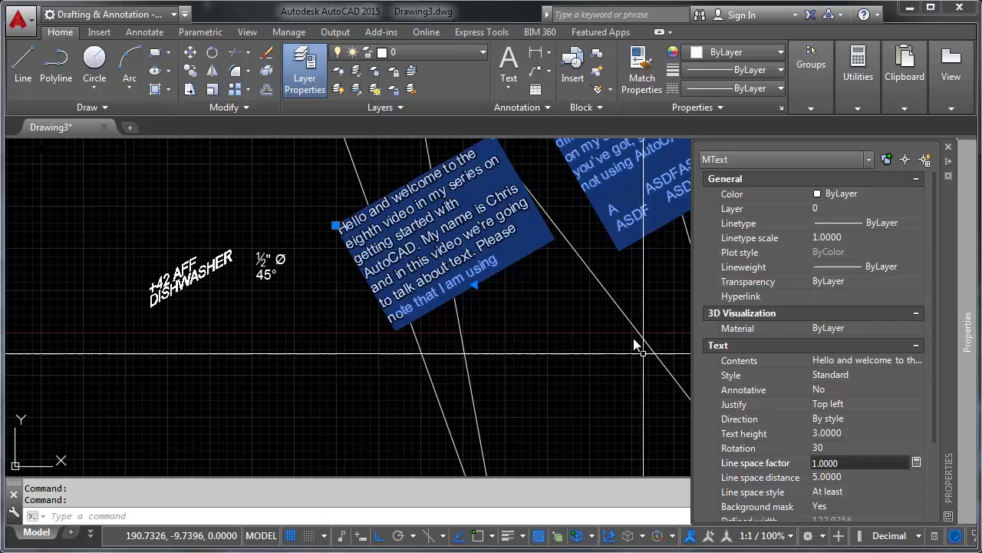
middle_click_drag(673, 272, 601, 315)
key("Escape")
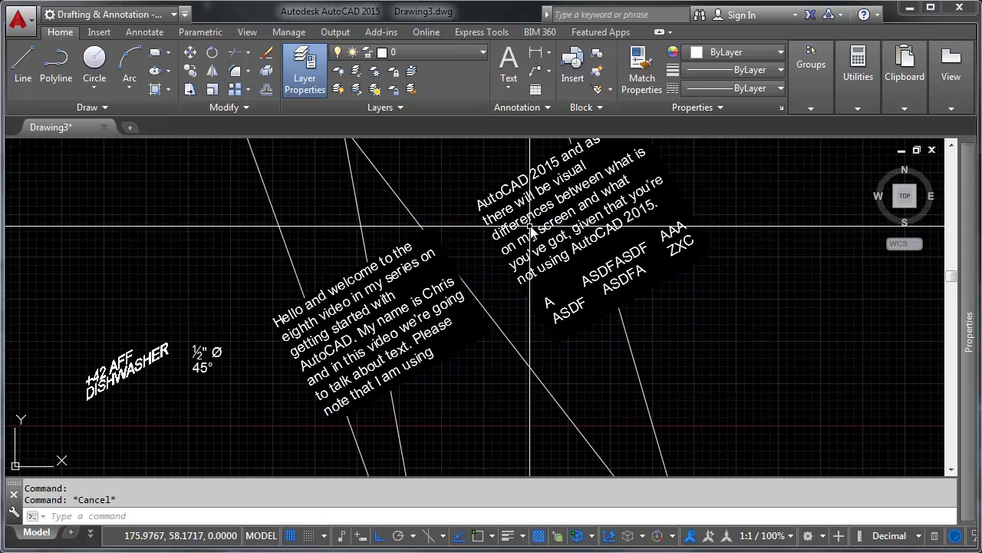
double_click(532, 220)
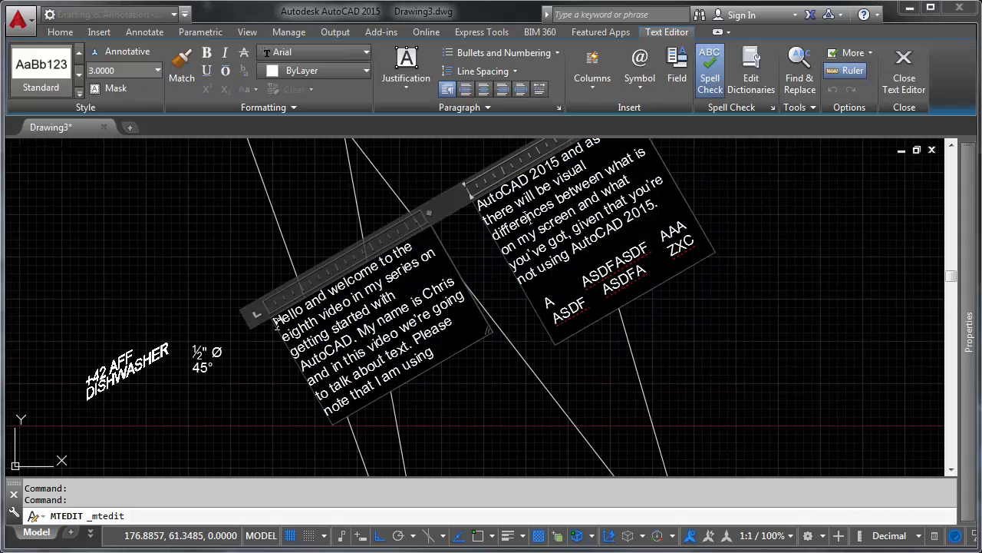
- Give all the paragraph text a 30 oblique angle and close the text editor
left_click_drag(274, 322, 685, 263)
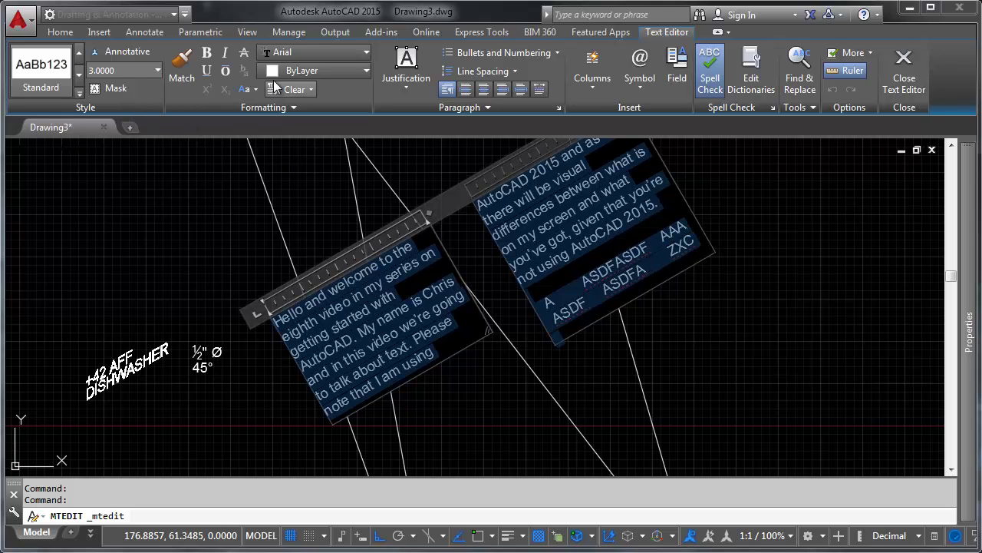
left_click(281, 108)
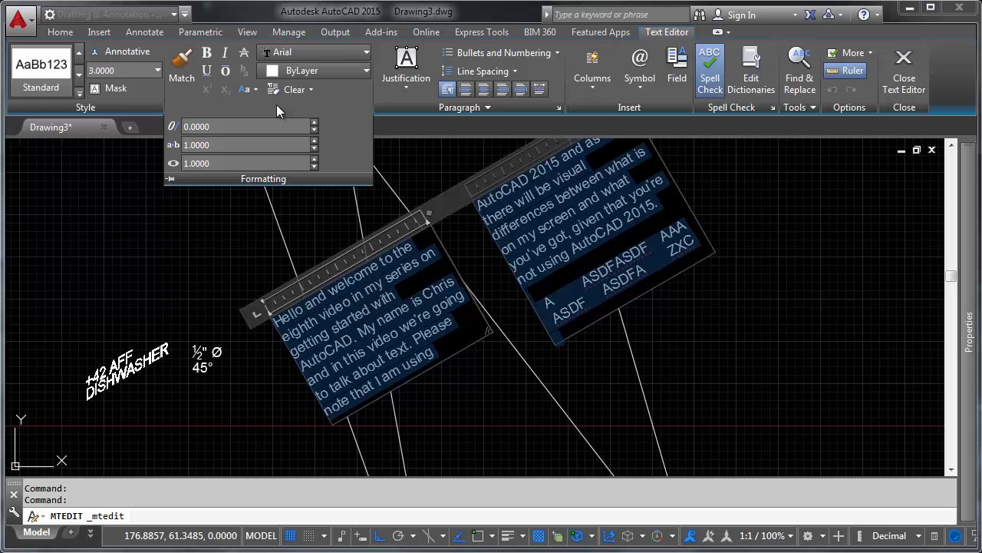
double_click(195, 127)
type("30")
key("Return")
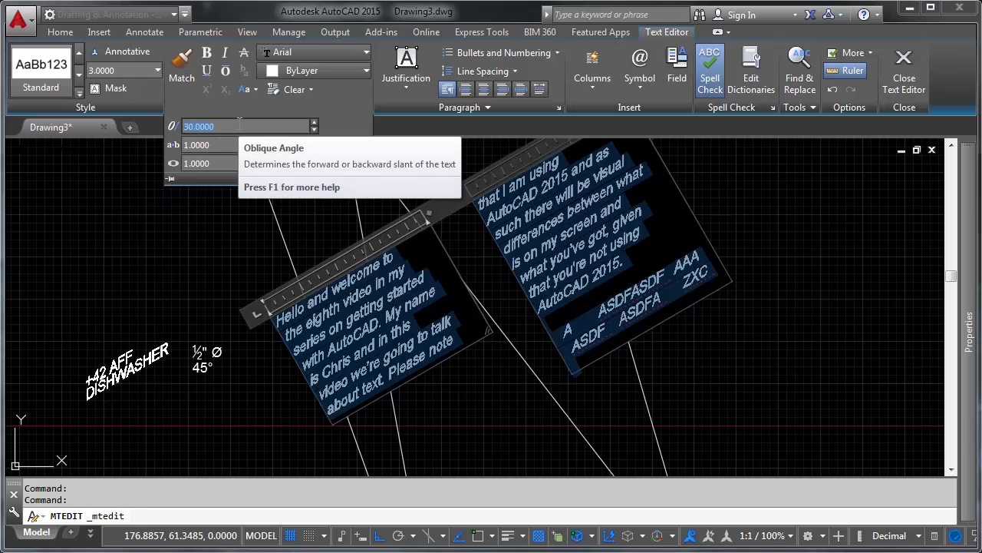
left_click(471, 398)
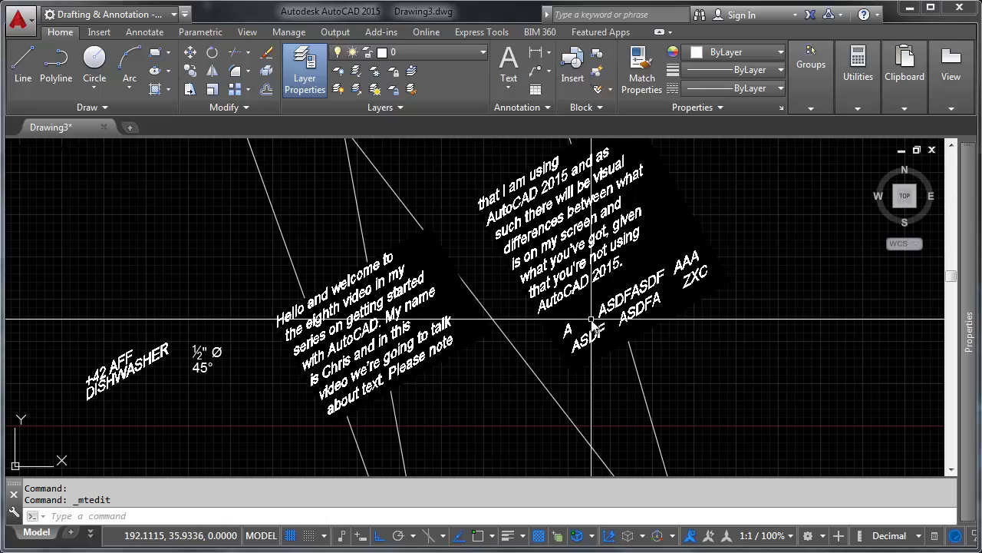
- Drag the paragraph's column-height grip upward so the ASDF rows flow into a third column
scroll(344, 334, "up", 3)
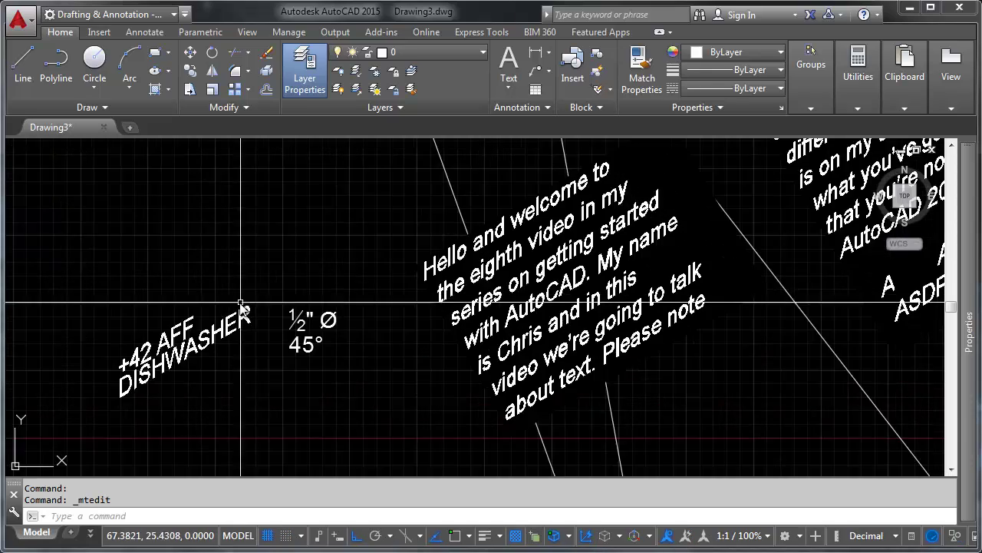
scroll(242, 307, "up", 2)
scroll(488, 293, "down", 4)
mouse_move(537, 277)
middle_mouse_down()
mouse_move(604, 266)
mouse_move(490, 347)
middle_mouse_up()
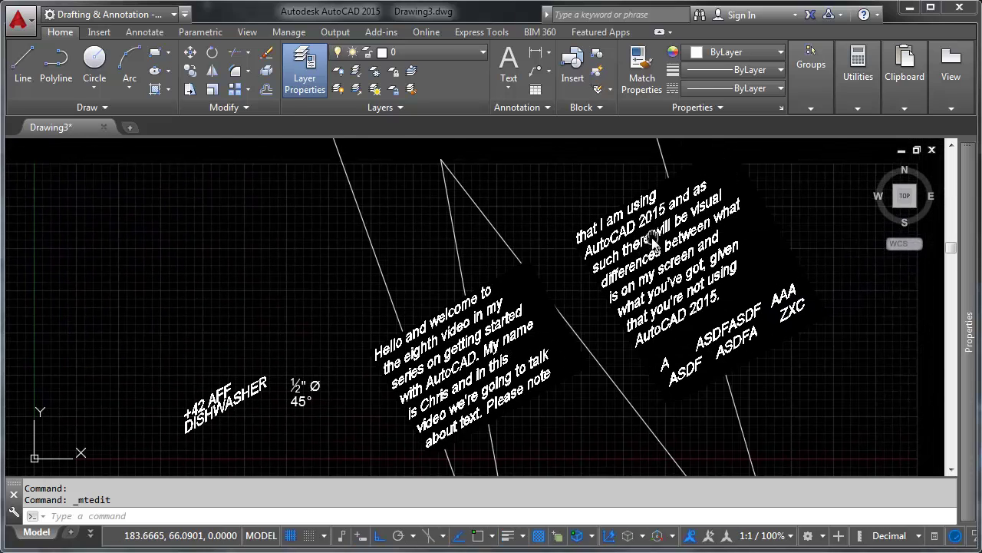
left_click(673, 288)
left_click(748, 358)
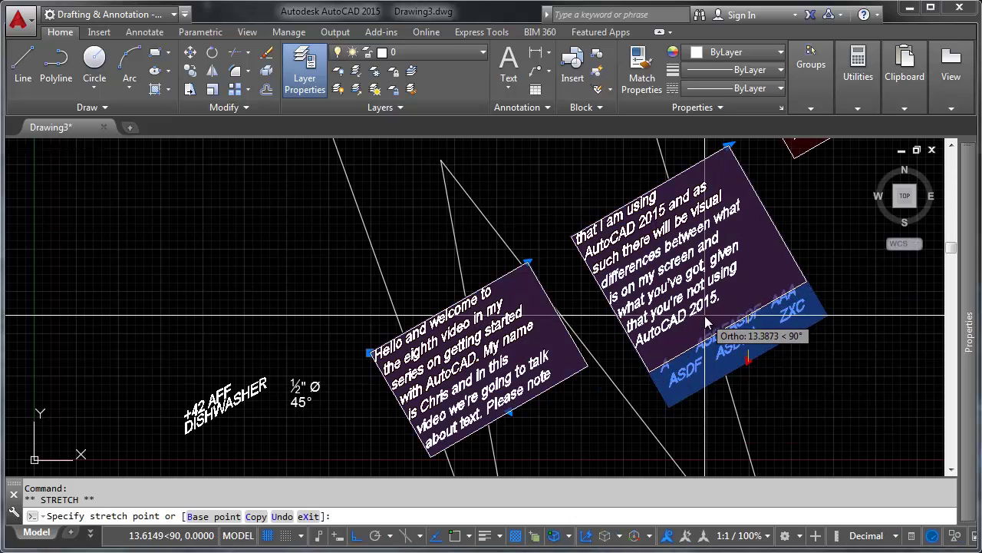
middle_click_drag(707, 323, 514, 389)
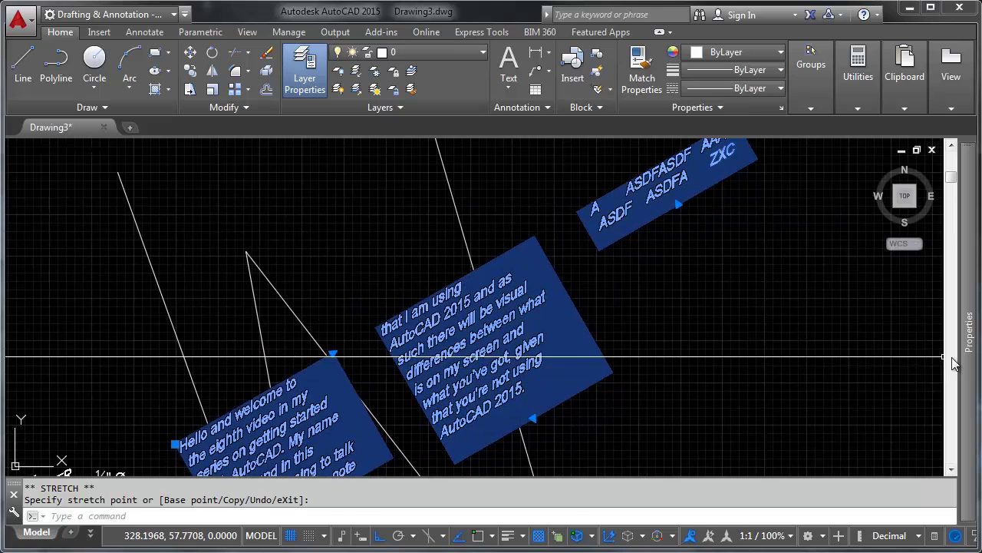
- Review the text's Column Settings from Properties and cancel without changes
mouse_move(956, 370)
scroll(939, 437, "down", 3)
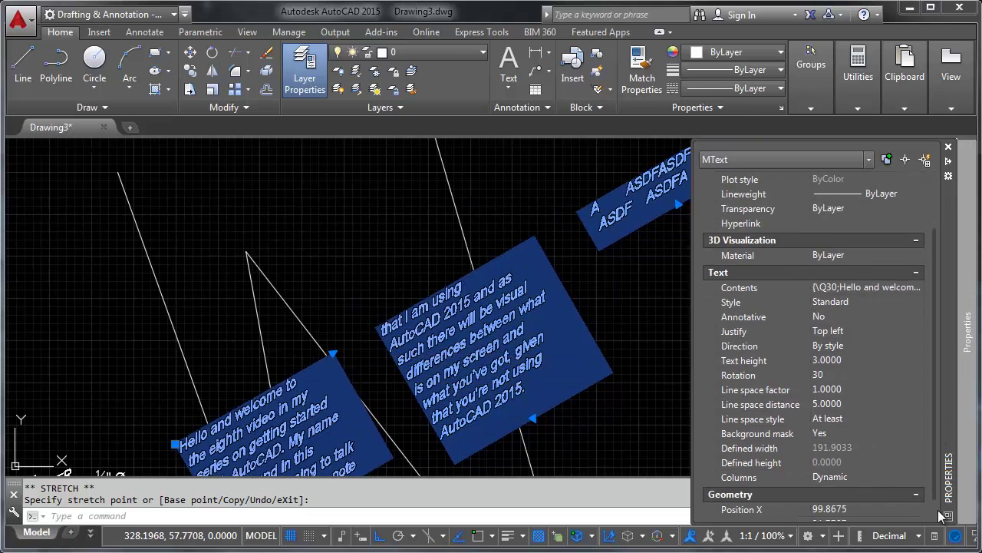
left_click(914, 476)
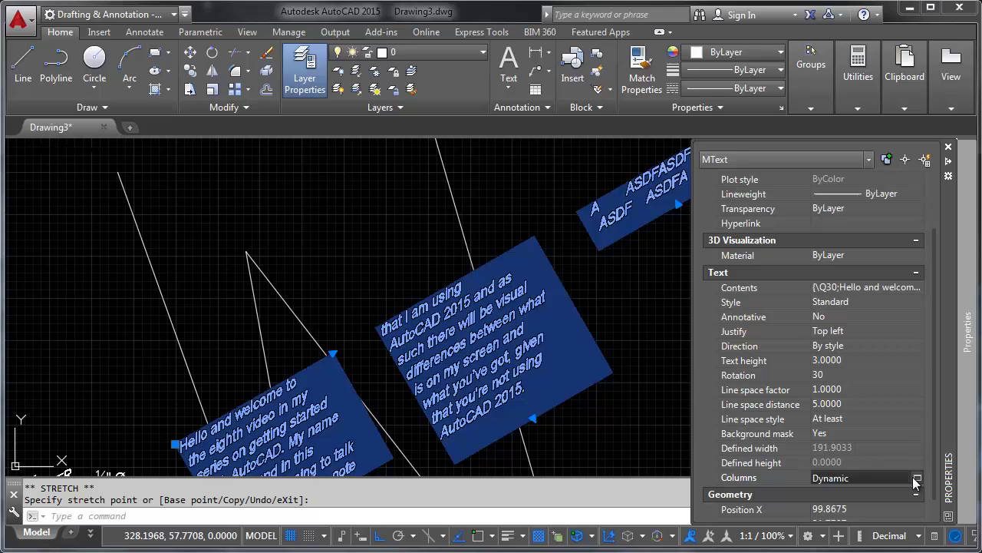
left_click(915, 476)
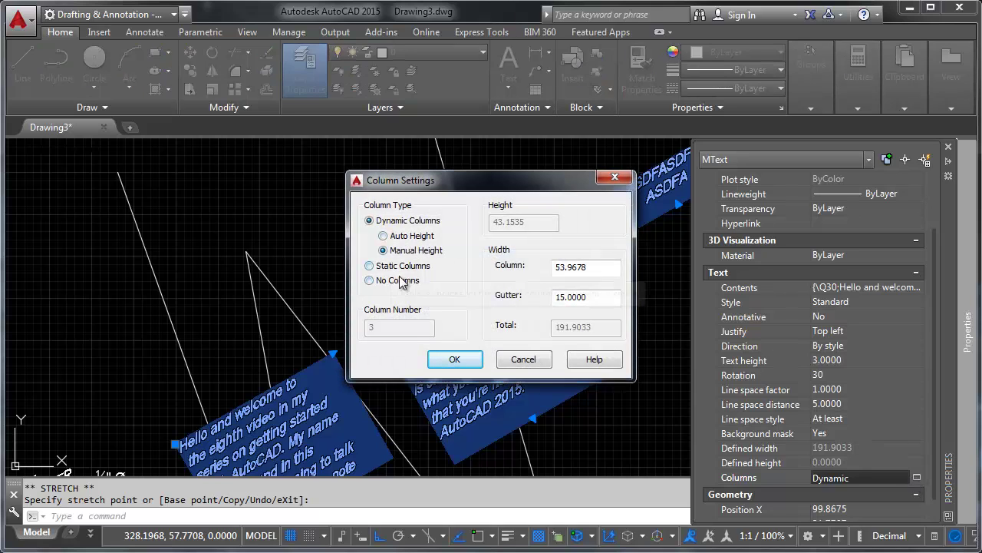
left_click(527, 360)
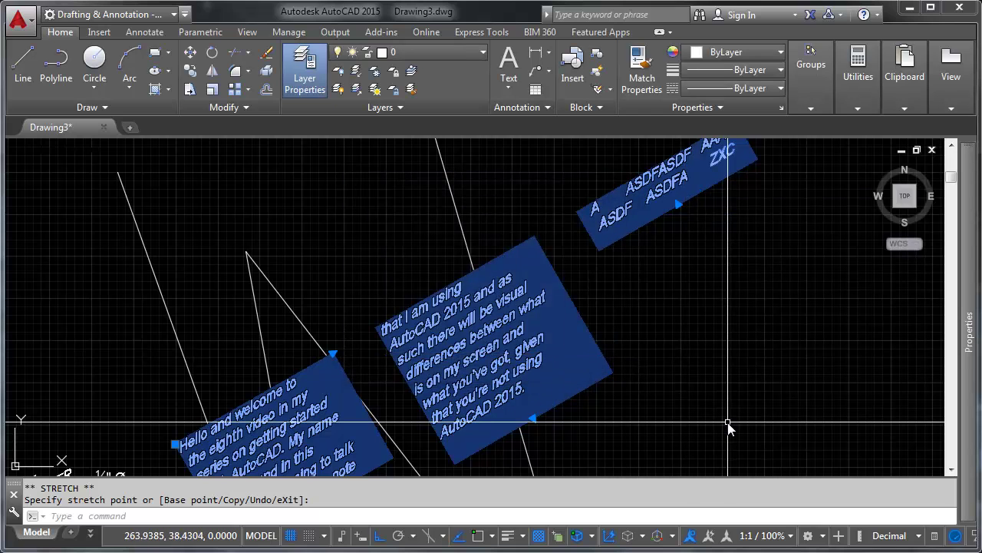
key("Escape")
middle_click_drag(643, 188, 507, 296)
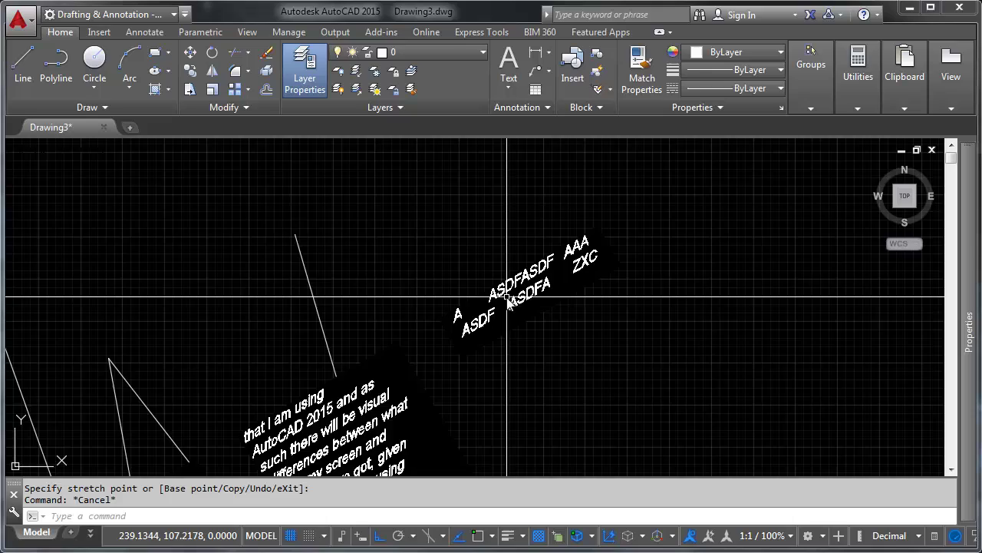
scroll(507, 296, "up", 4)
scroll(556, 214, "down", 4)
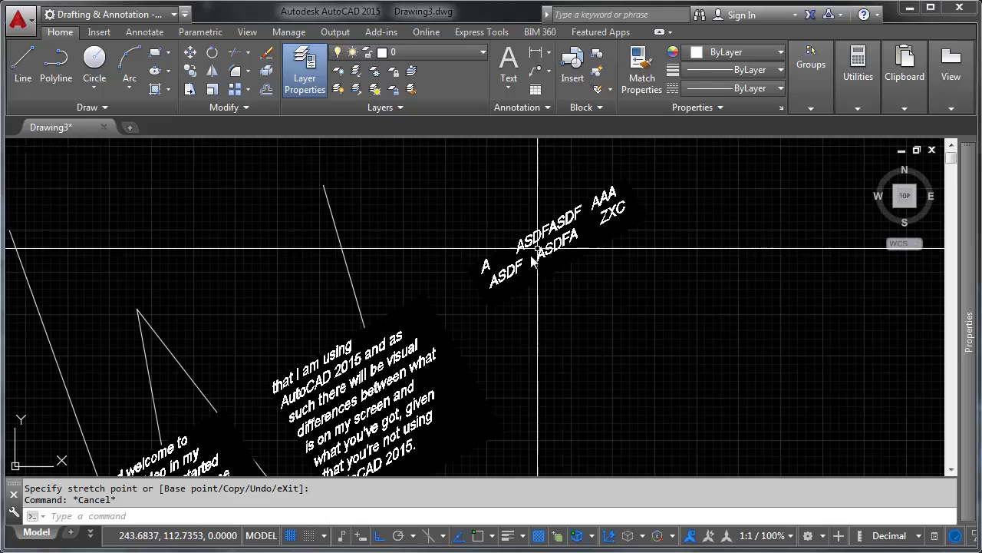
middle_click_drag(535, 261, 775, 146)
scroll(775, 146, "down", 3)
middle_click_drag(592, 258, 539, 304)
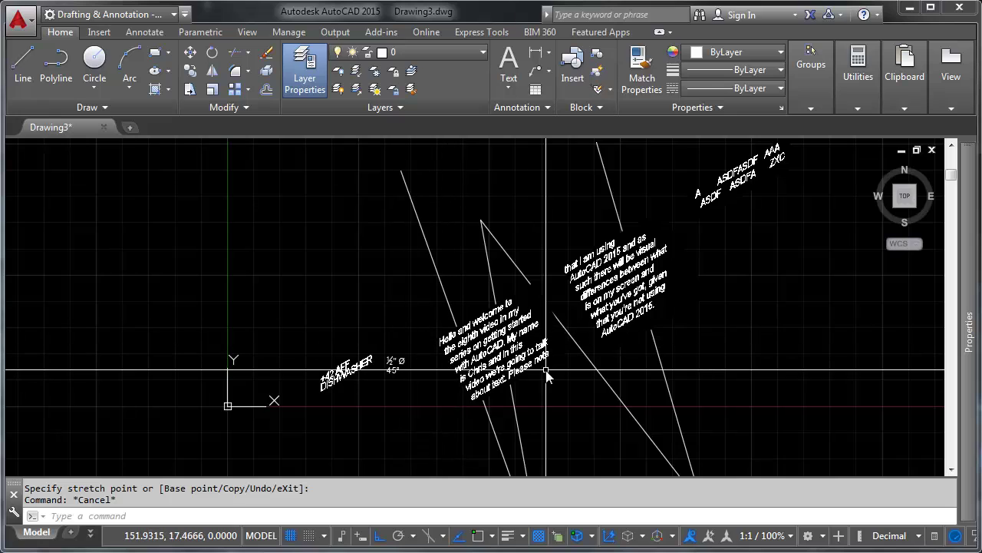